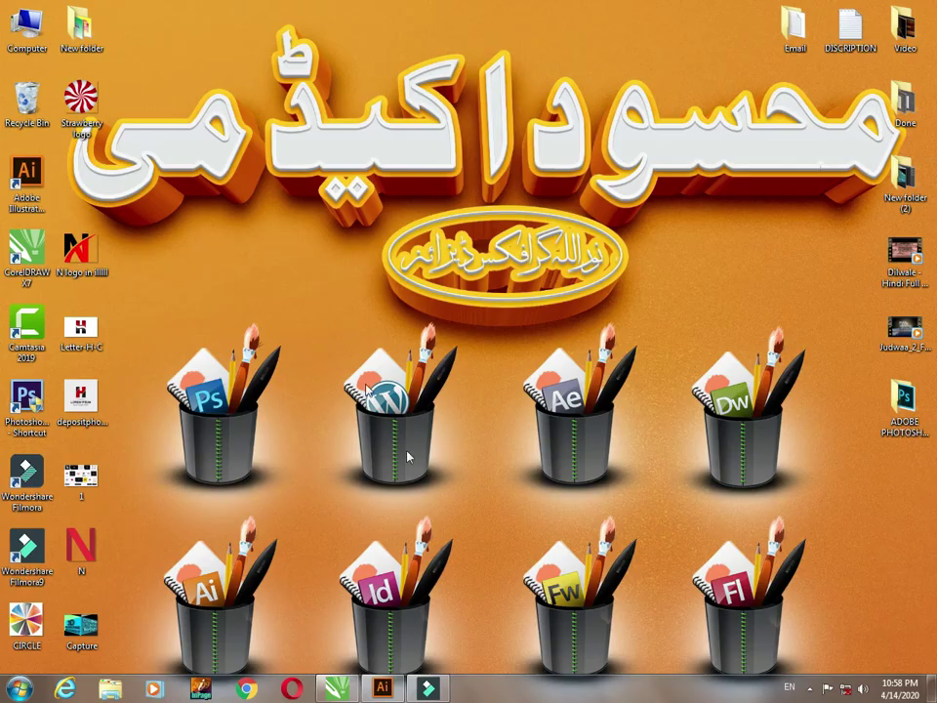
# - Bring the Illustrator window with the blank Untitled-2 document back to the front
pyautogui.click(391, 691)
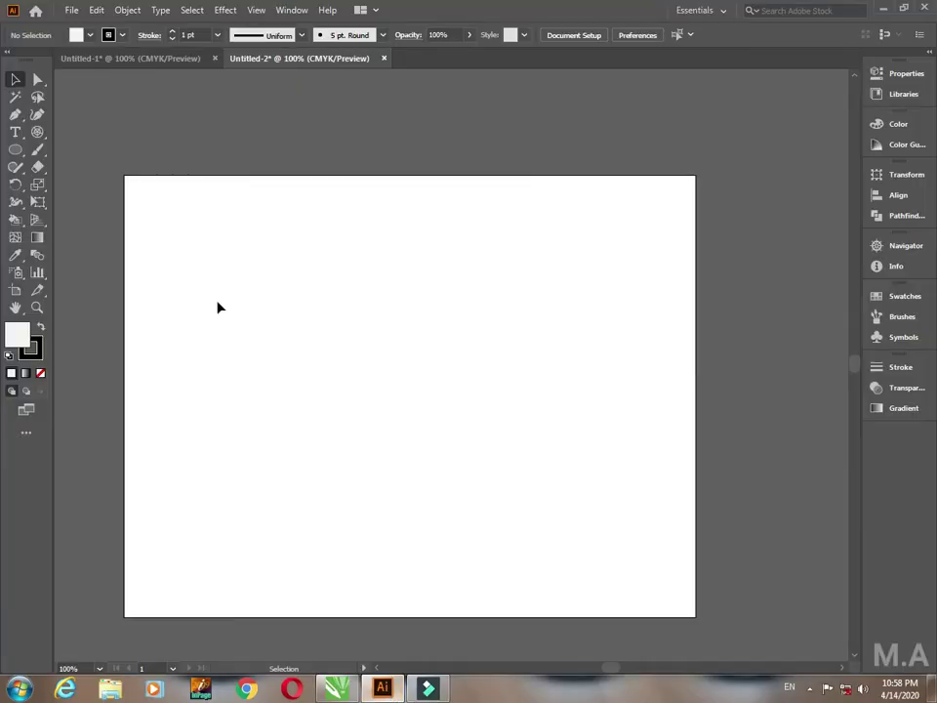
# - Create a 200 × 200 pt polar grid with 0 concentric and 20 radial dividers
pyautogui.moveTo(37, 133); pyautogui.dragTo(98, 203)
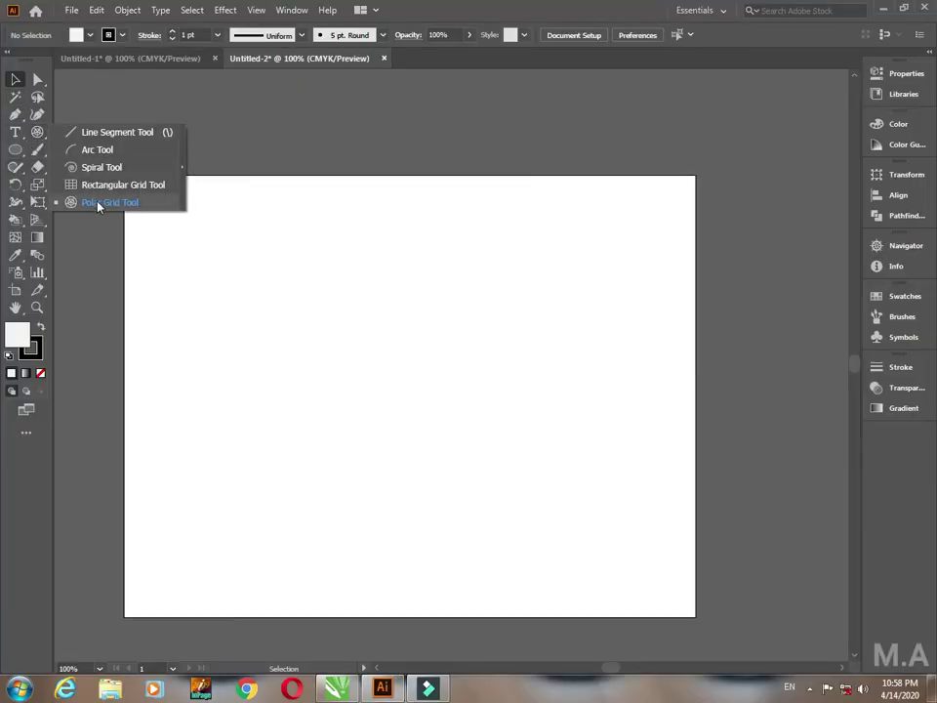
pyautogui.rightClick(343, 315)
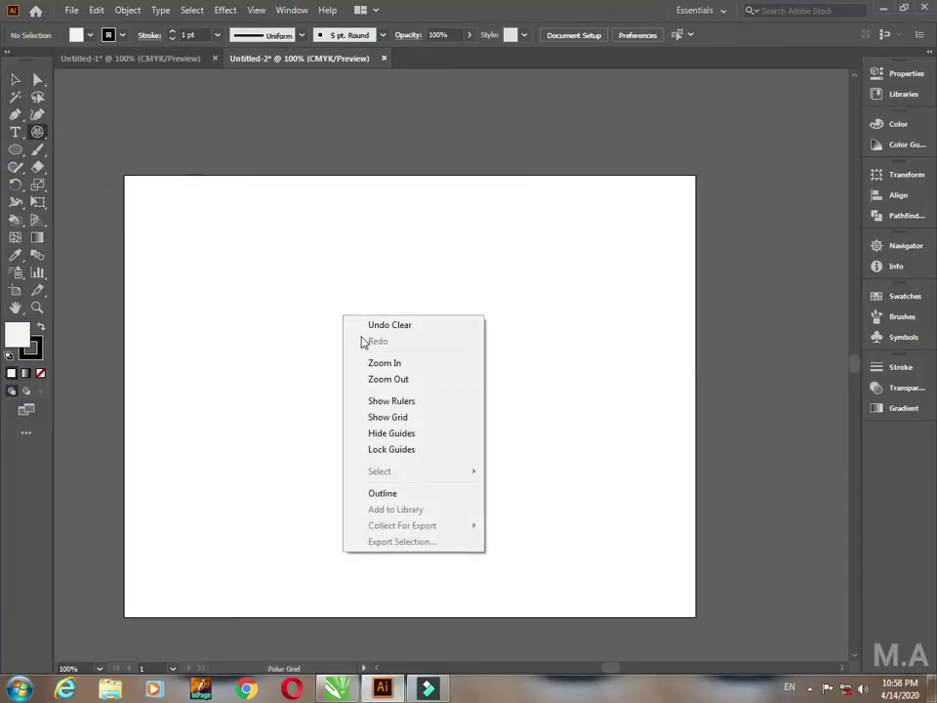
pyautogui.click(263, 293)
pyautogui.write('200')
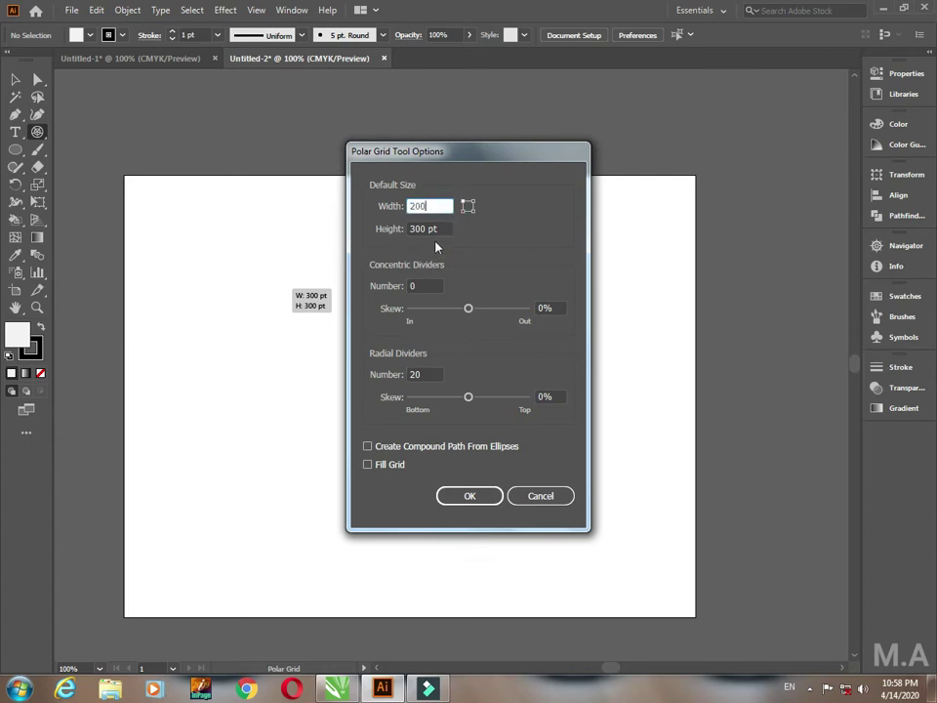
pyautogui.press('Tab')
pyautogui.write('200')
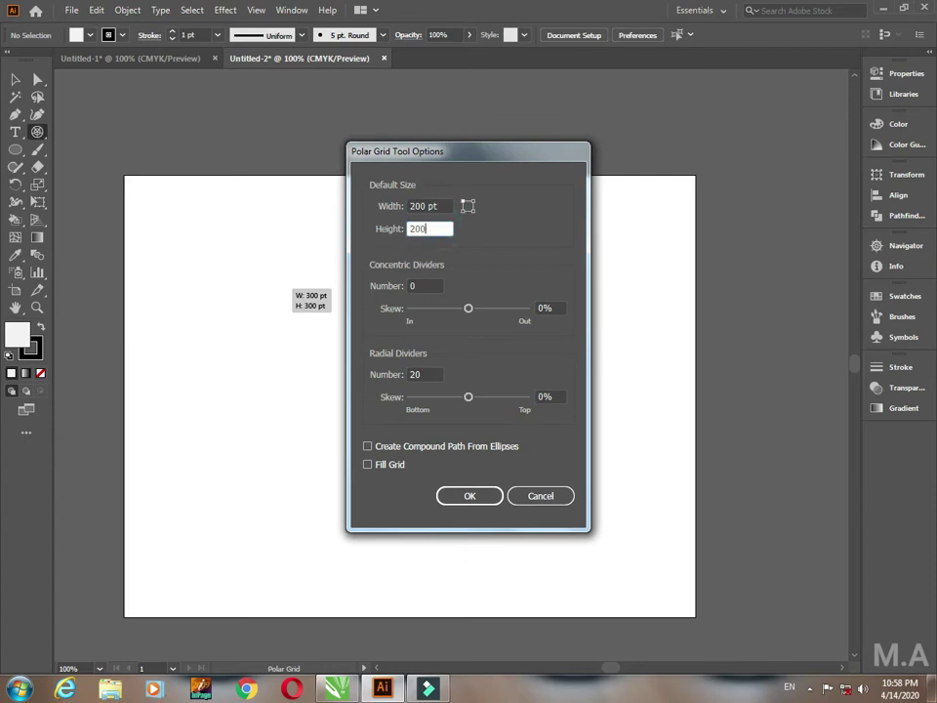
pyautogui.press('Tab')
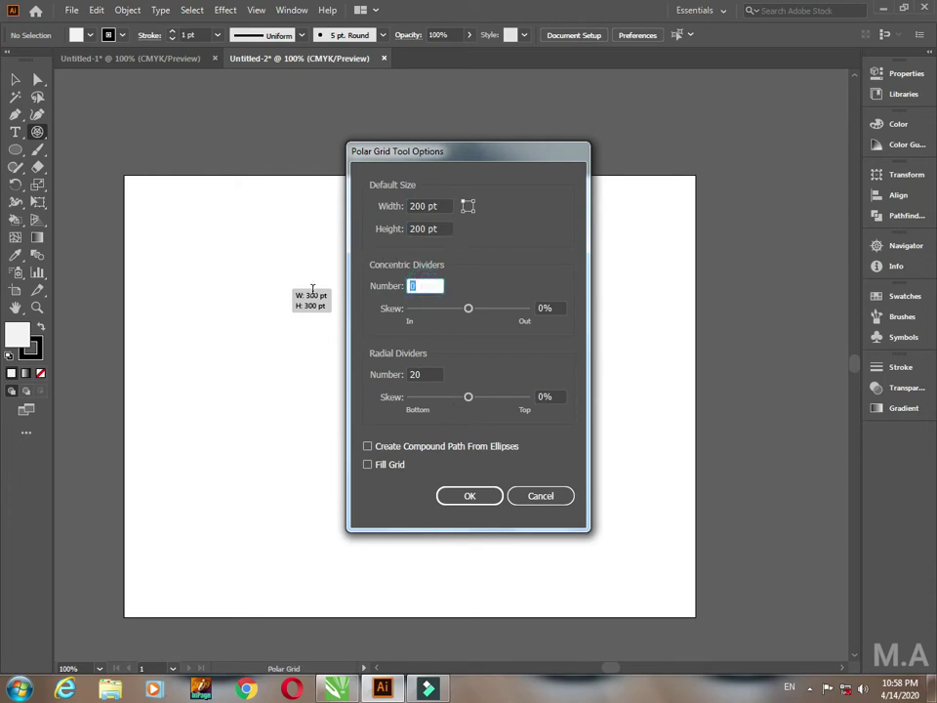
pyautogui.press('Tab')
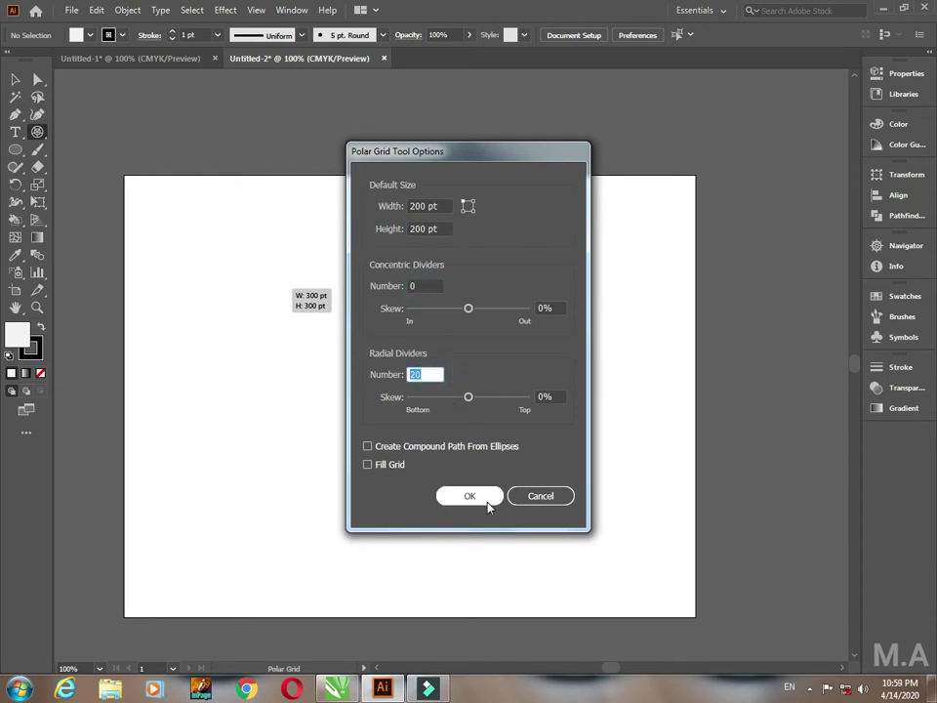
pyautogui.click(477, 497)
# - Move the polar grid to the right and bring the whole wheel into view
pyautogui.click(16, 79)
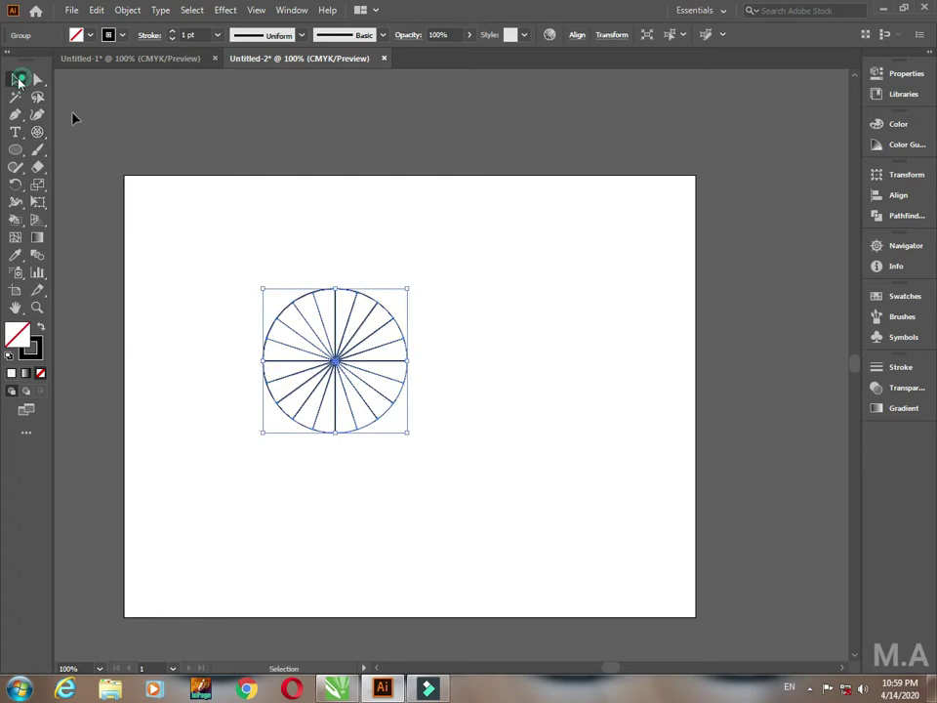
pyautogui.moveTo(356, 370); pyautogui.dragTo(488, 376)
pyautogui.scroll(1, 498, 353)
pyautogui.scroll(1, 497, 353)
pyautogui.scroll(2, 496, 354)
pyautogui.scroll(2, 496, 354)
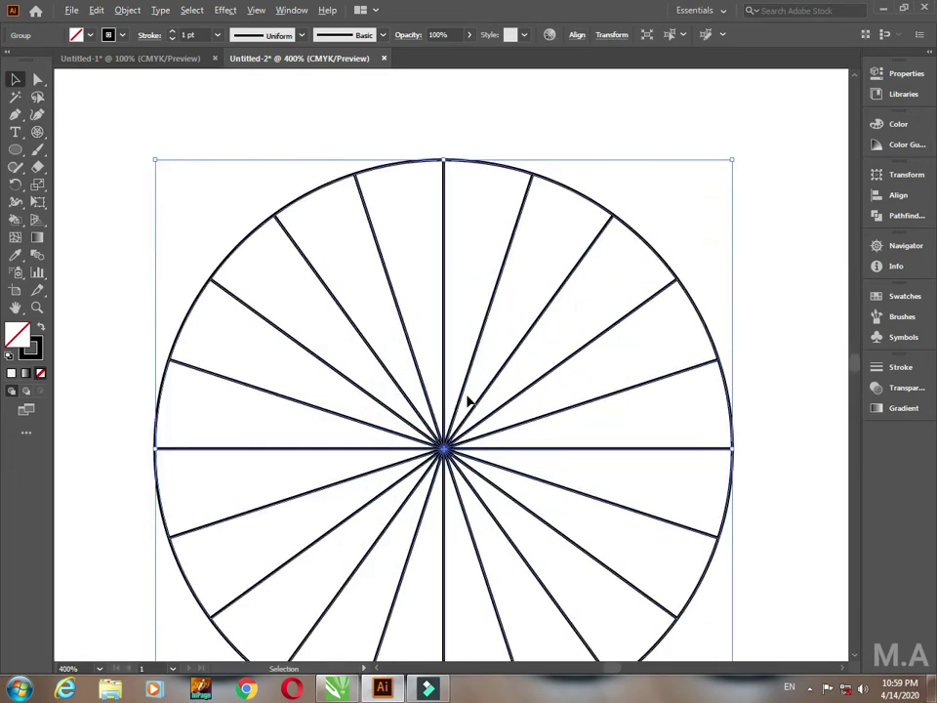
pyautogui.moveTo(502, 445); pyautogui.dragTo(427, 382)
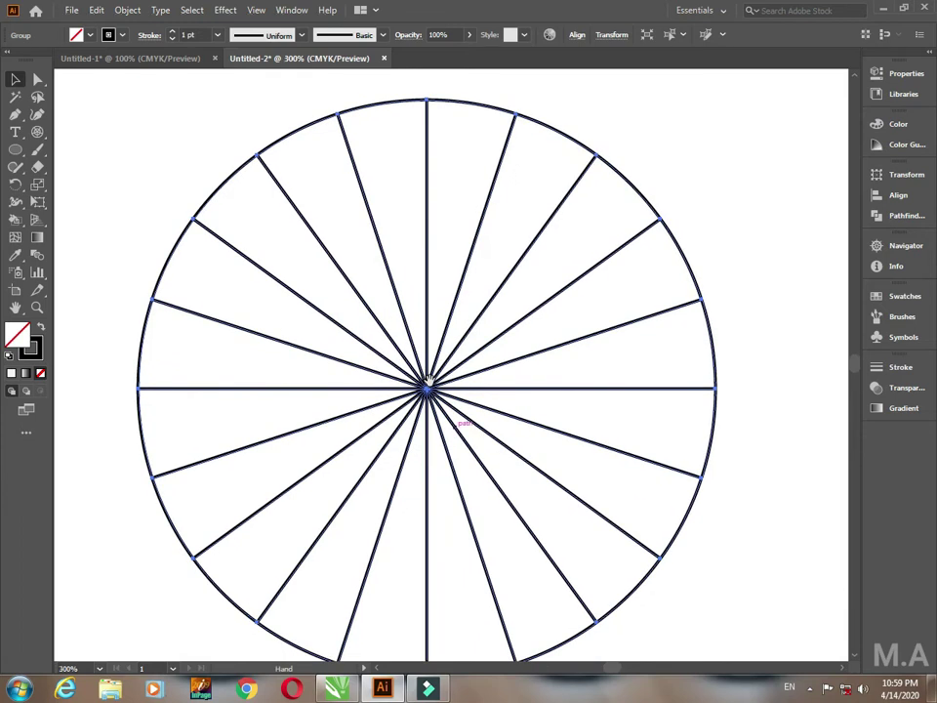
pyautogui.scroll(-1, 427, 383)
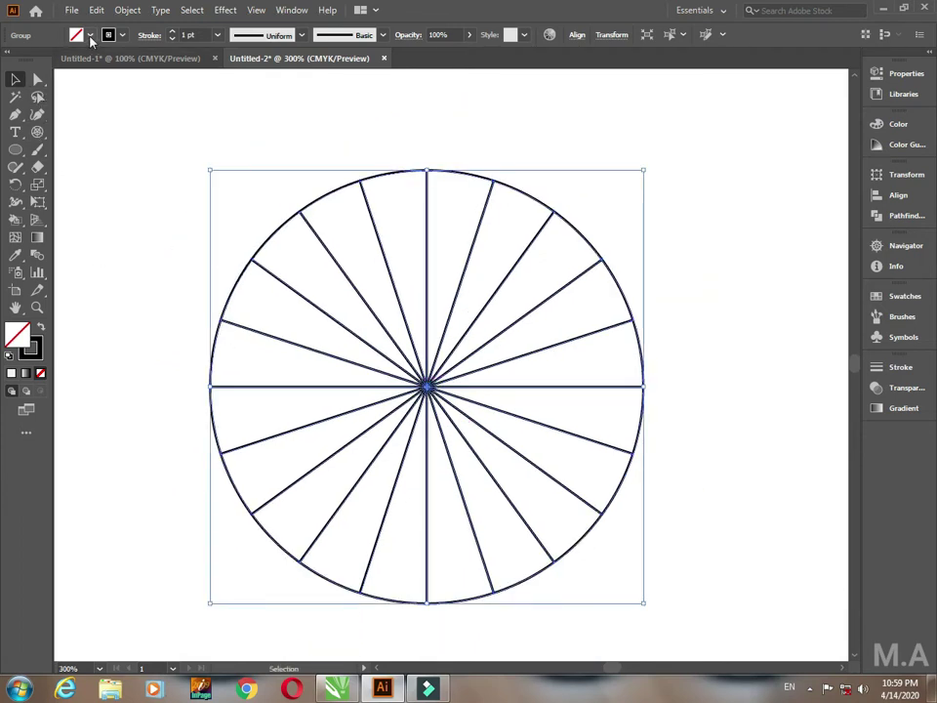
# - Fill the wheel with the brown swatch, check the fill, and reselect the whole grid
pyautogui.click(88, 35)
pyautogui.click(74, 84)
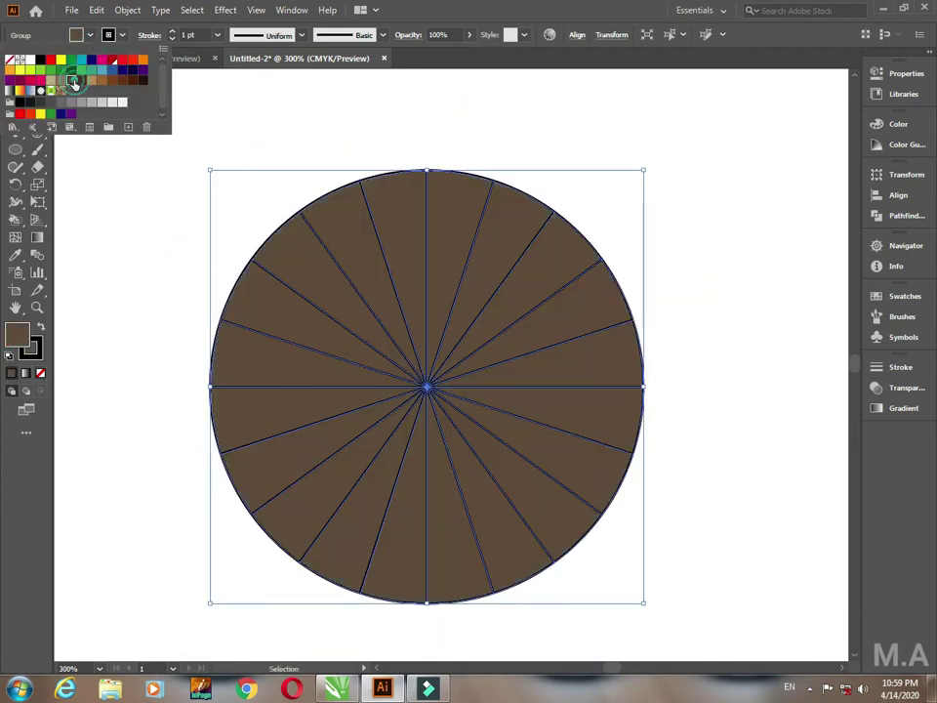
pyautogui.click(157, 275)
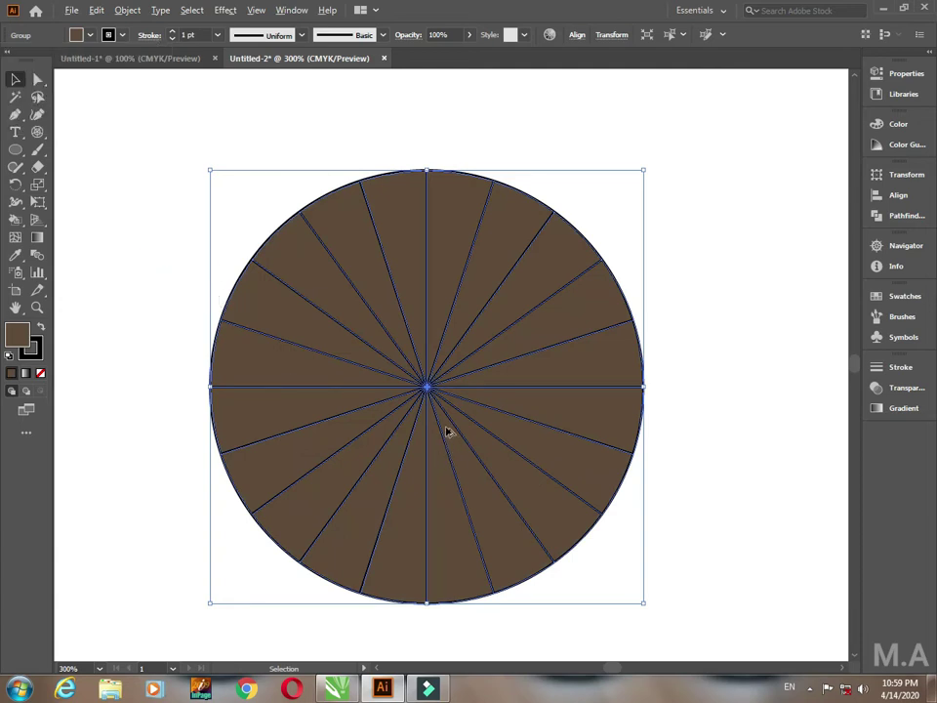
pyautogui.click(127, 308)
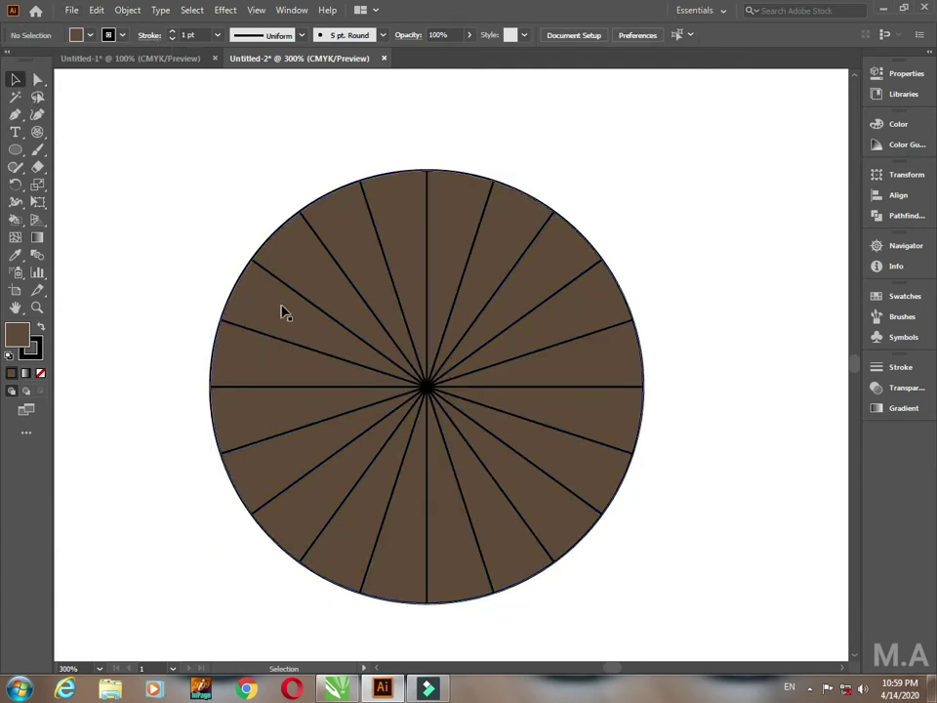
pyautogui.scroll(-1, 268, 329)
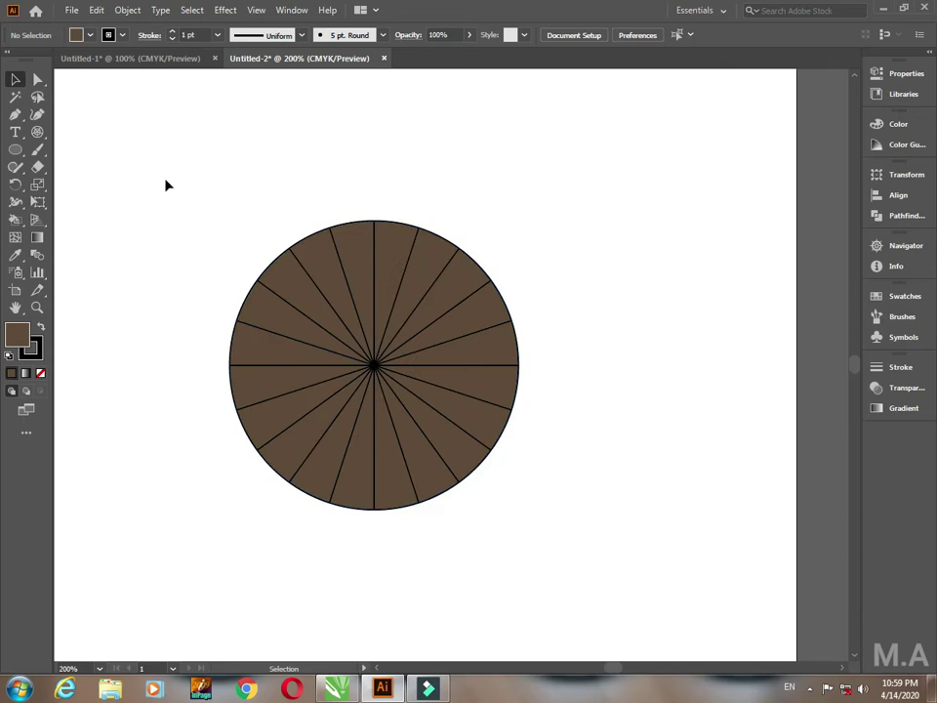
pyautogui.moveTo(223, 179); pyautogui.dragTo(582, 536)
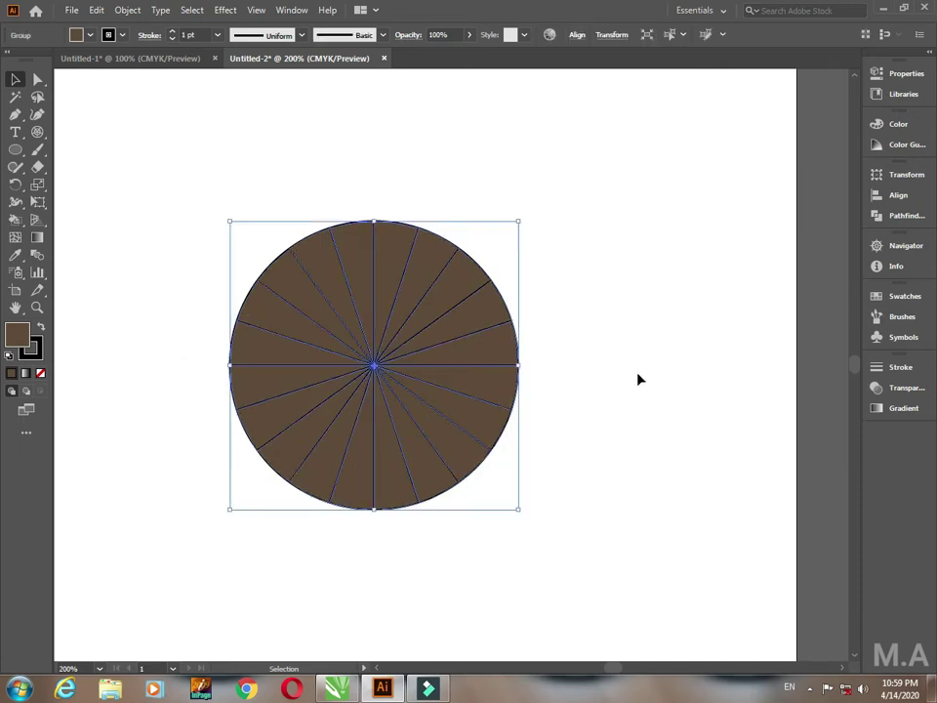
# - Convert the brown polar grid into a Live Paint group with the Live Paint Bucket
pyautogui.moveTo(20, 225); pyautogui.dragTo(89, 244)
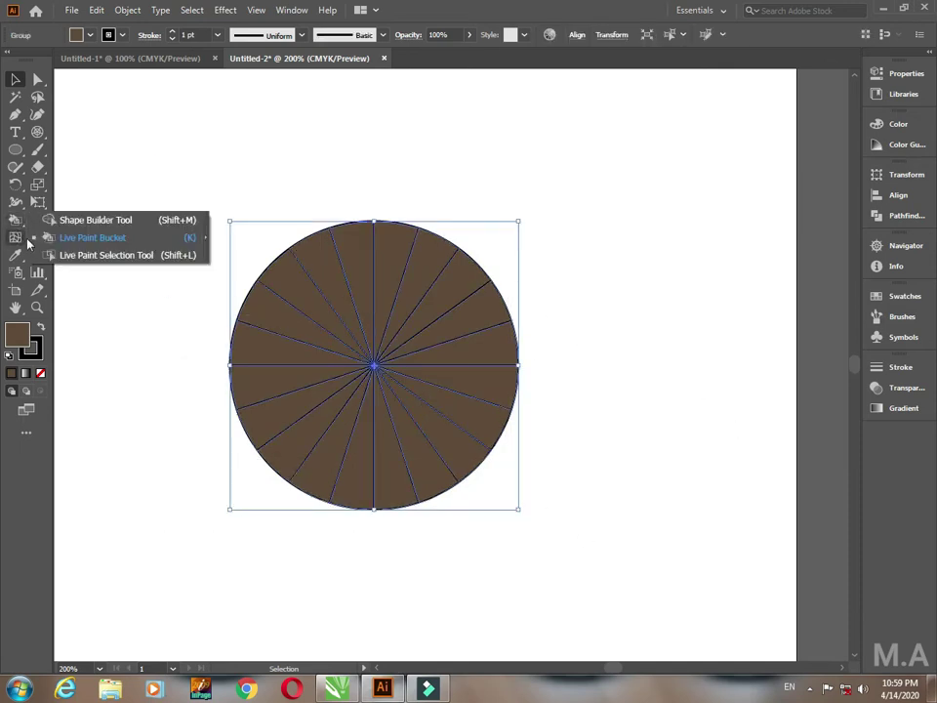
pyautogui.click(87, 240)
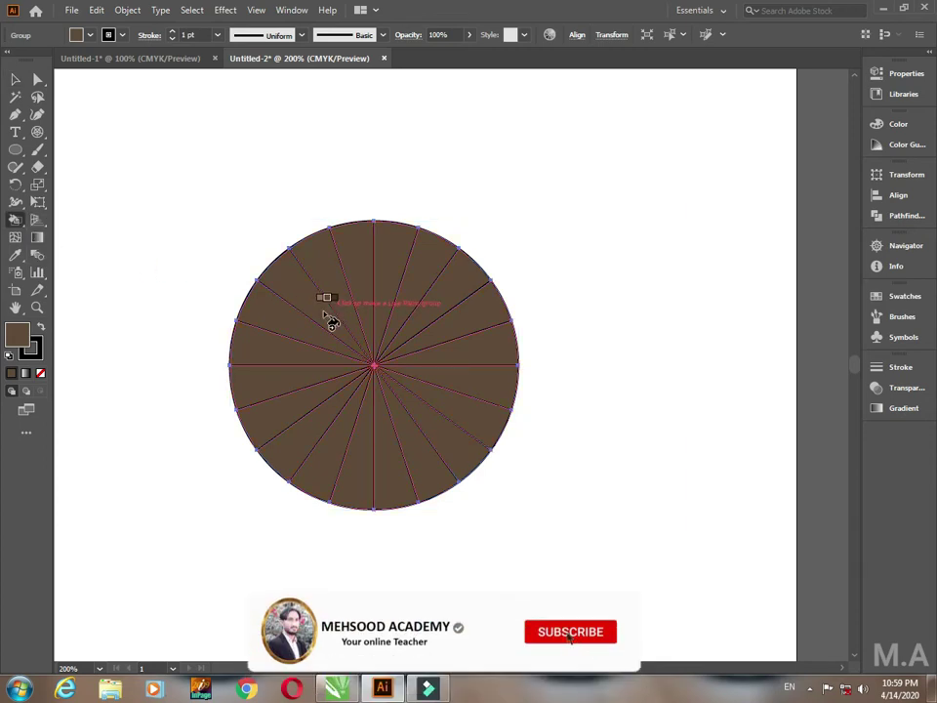
pyautogui.click(256, 315)
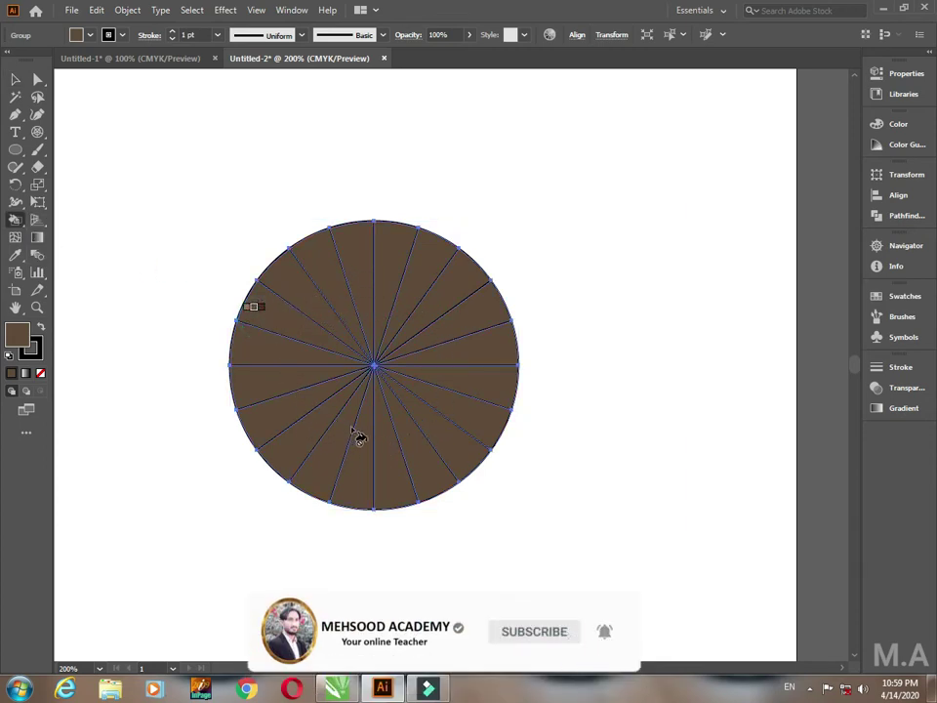
pyautogui.moveTo(268, 318)
pyautogui.mouseDown()
pyautogui.moveTo(431, 363)
pyautogui.moveTo(277, 331)
pyautogui.mouseUp()
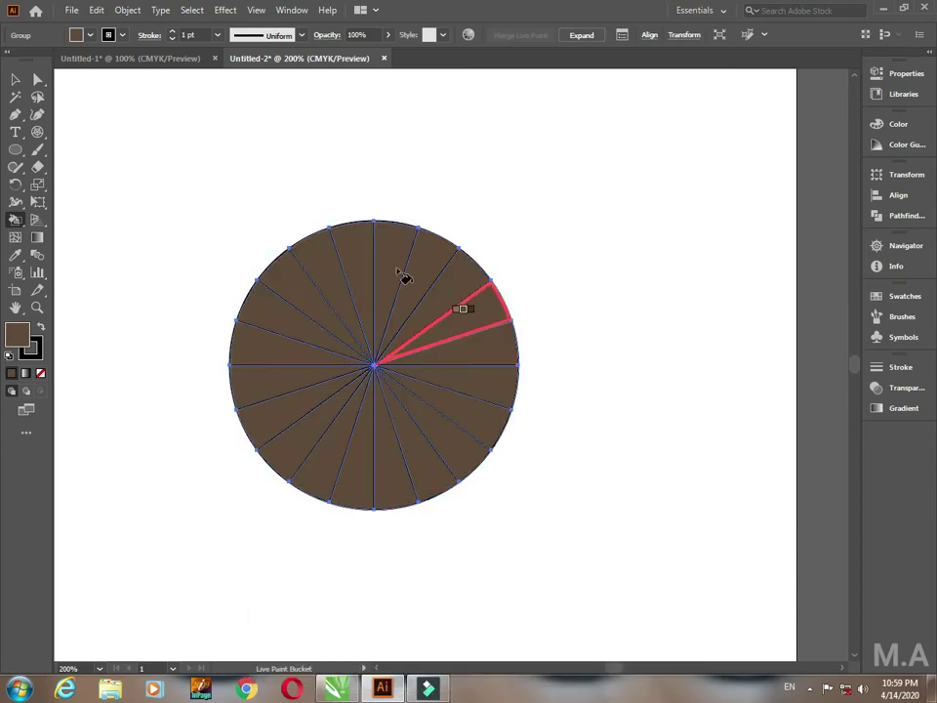
# - Deselect the wheel and pan the view so it sits further right
pyautogui.click(38, 82)
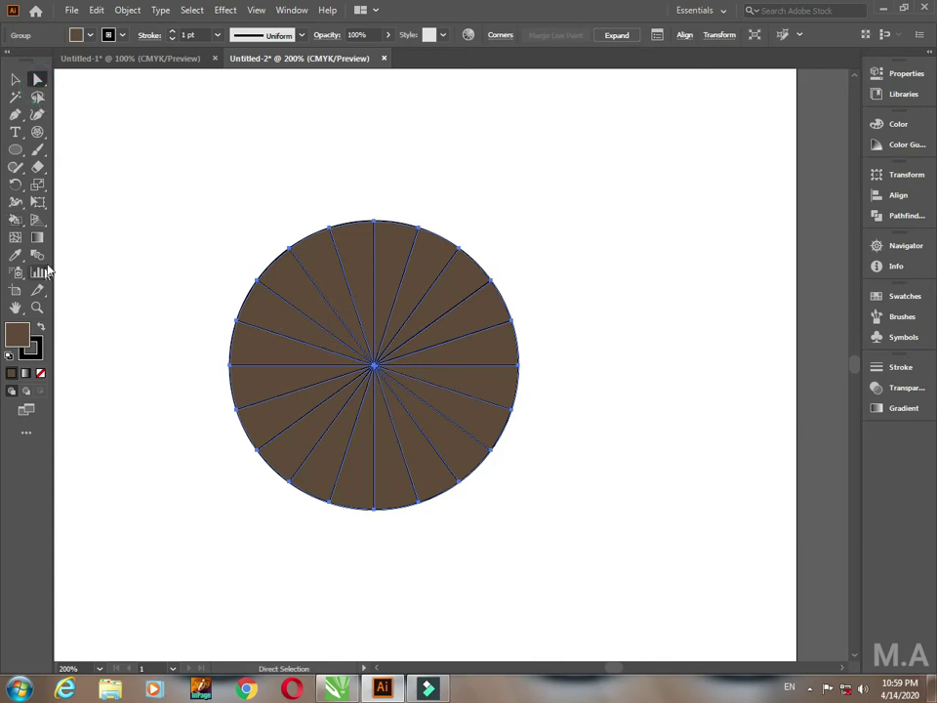
pyautogui.click(157, 370)
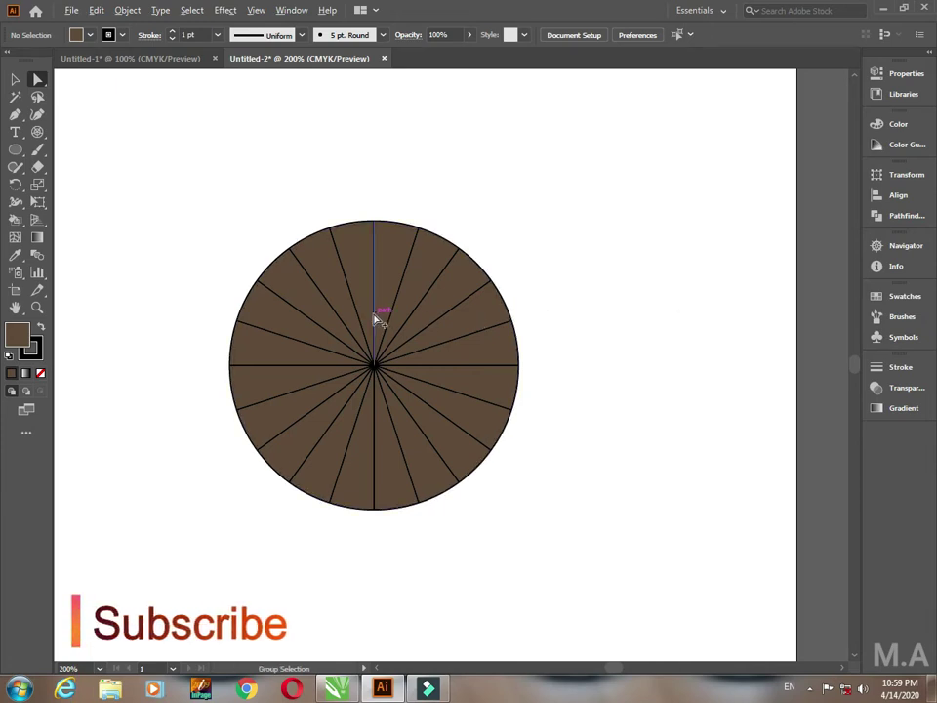
pyautogui.scroll(-1, 376, 317)
pyautogui.moveTo(331, 391); pyautogui.dragTo(462, 393)
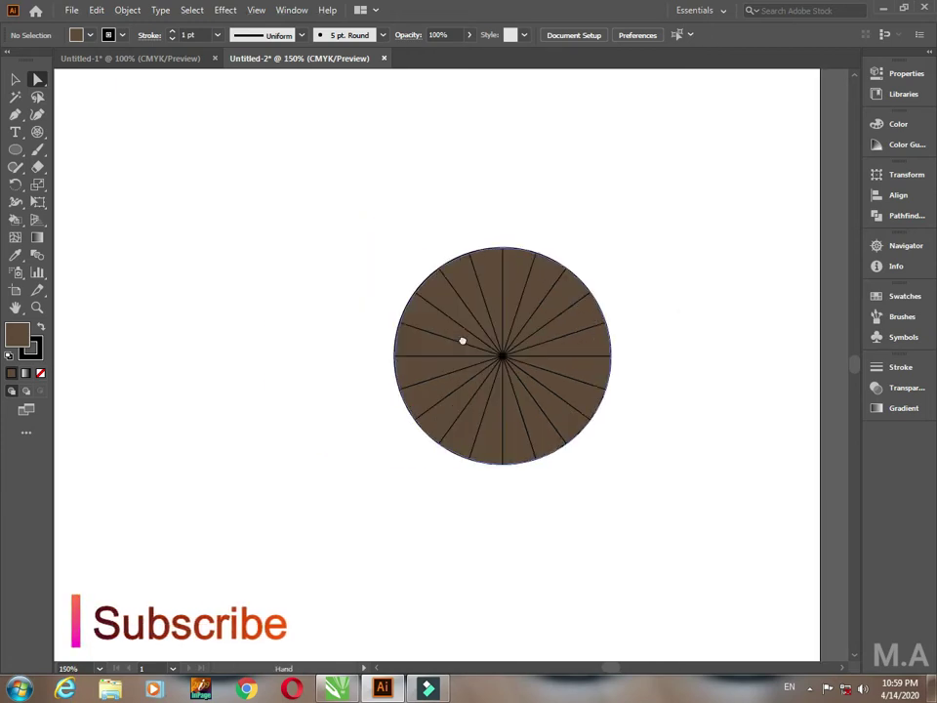
pyautogui.moveTo(470, 341); pyautogui.dragTo(504, 351)
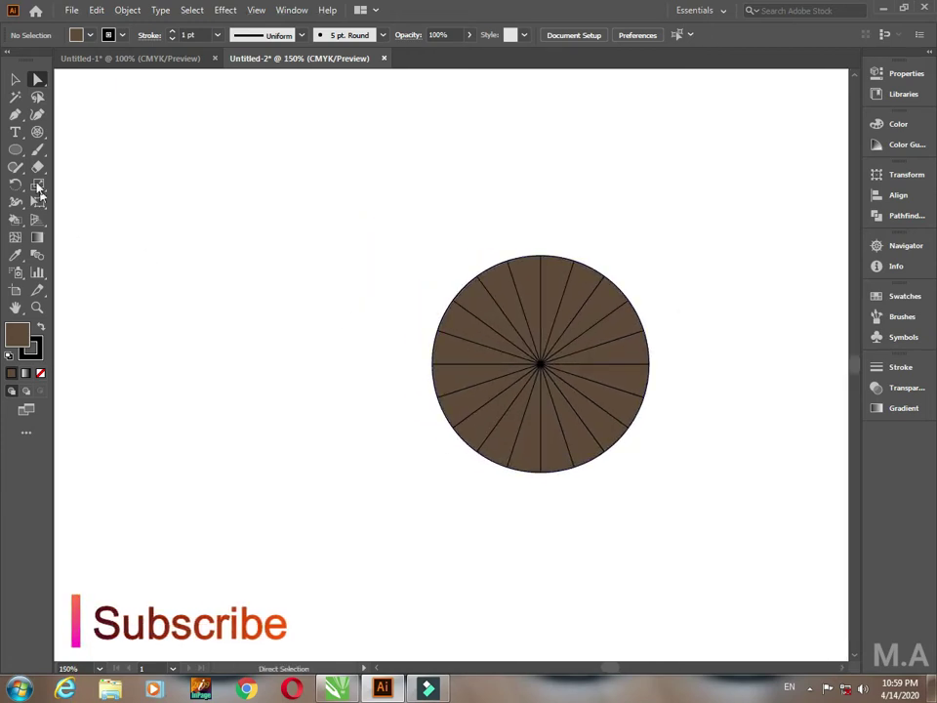
# - Draw a 200 × 200 pt circle from the Ellipse tool's size dialog
pyautogui.click(15, 149)
pyautogui.click(167, 255)
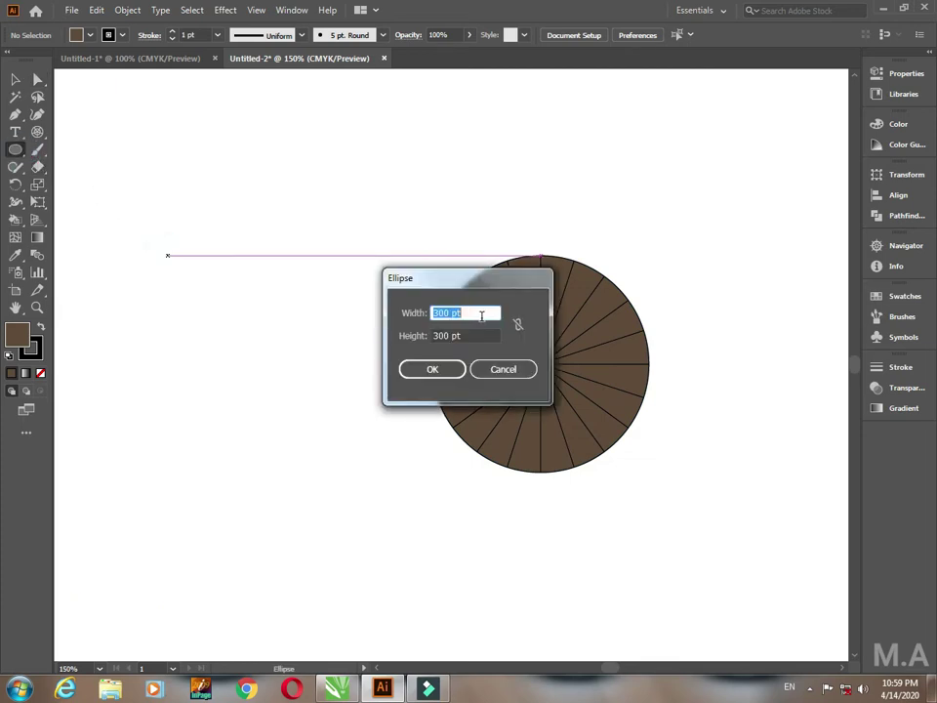
pyautogui.click(481, 314)
pyautogui.write('00')
pyautogui.click(472, 334)
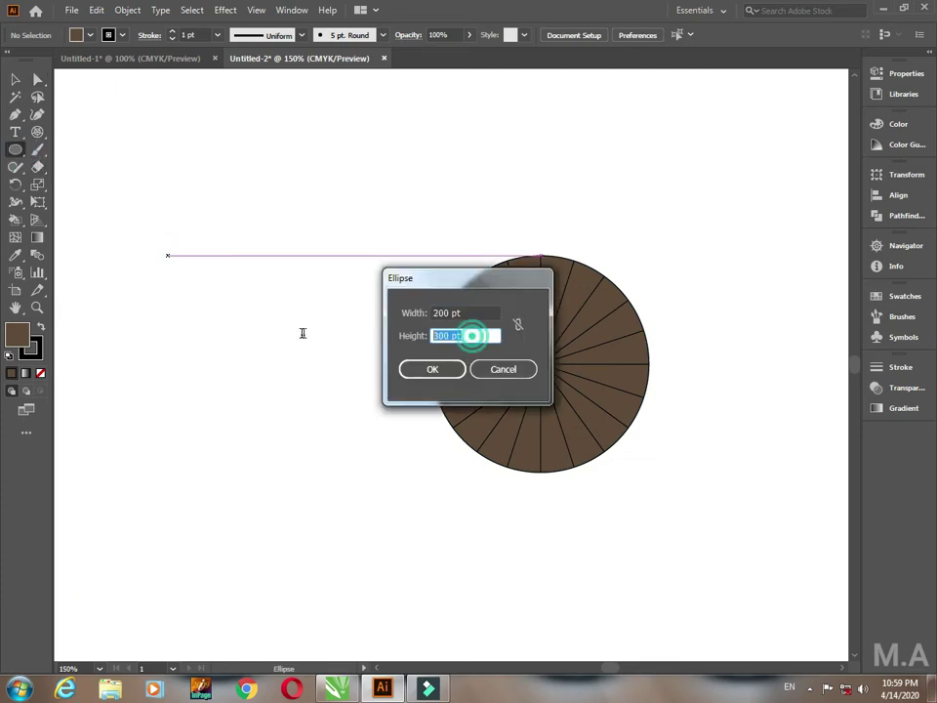
pyautogui.write('200')
pyautogui.click(432, 369)
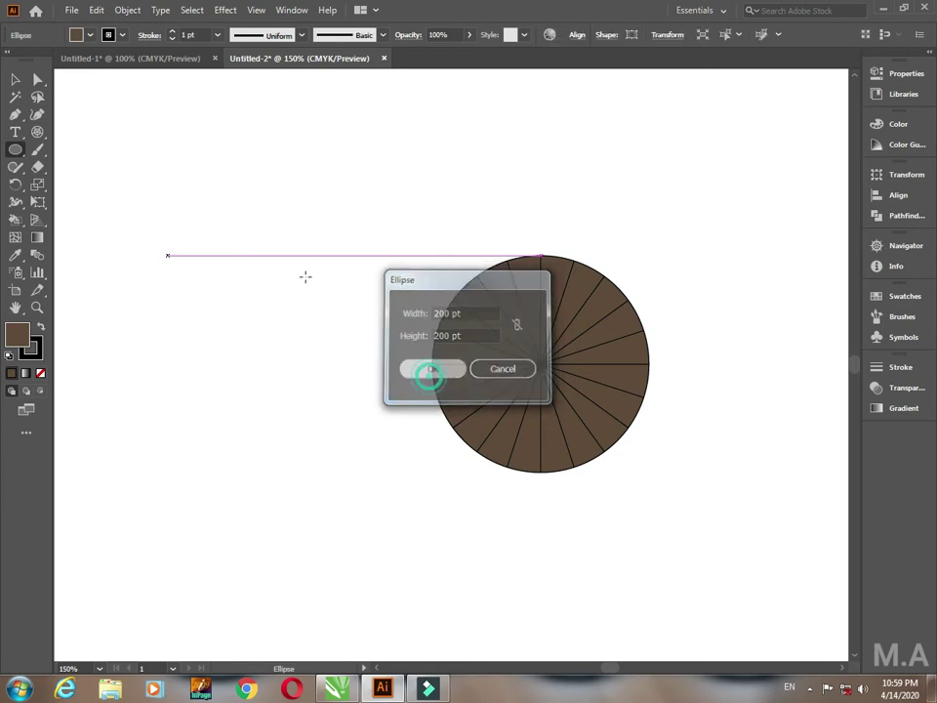
# - Move the new circle left of the polar grid and recentre the view on the grid
pyautogui.click(18, 85)
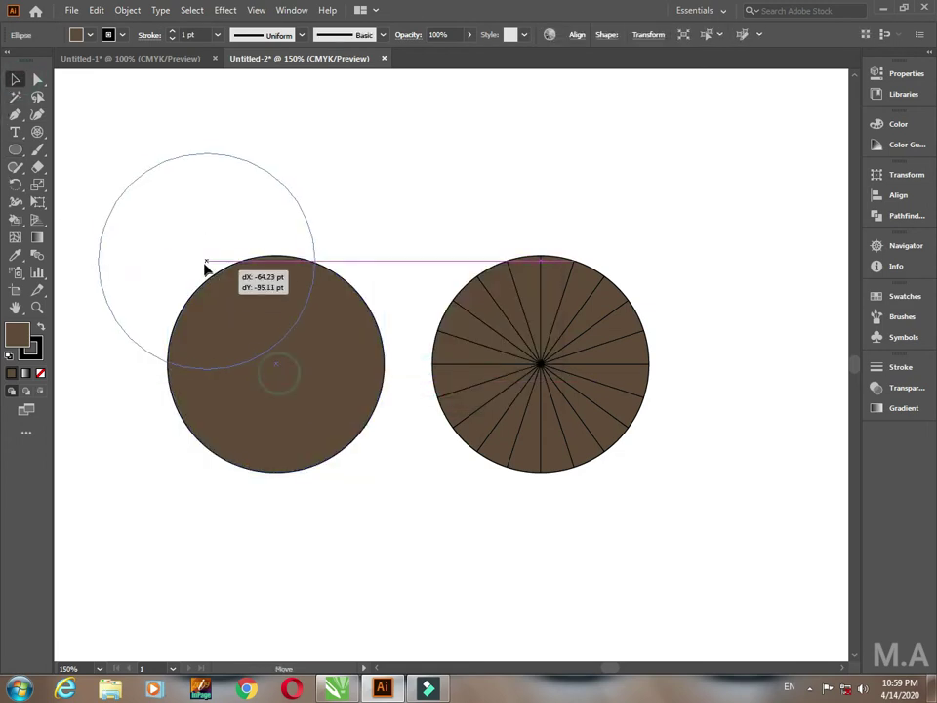
pyautogui.moveTo(280, 379); pyautogui.dragTo(204, 271)
pyautogui.scroll(1, 541, 359)
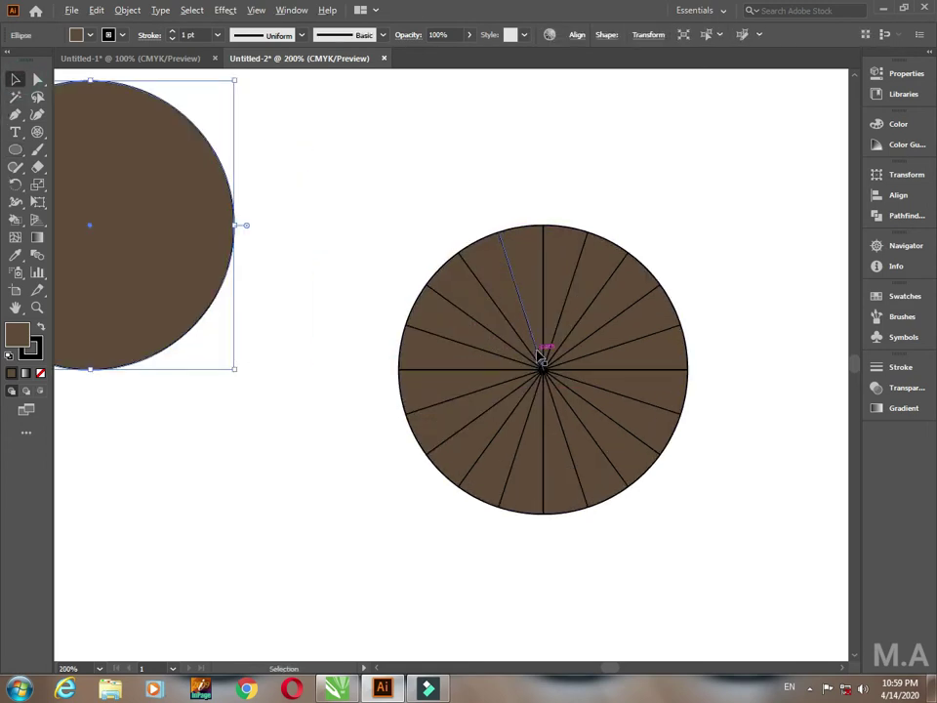
pyautogui.moveTo(587, 386); pyautogui.dragTo(475, 397)
pyautogui.press('space')
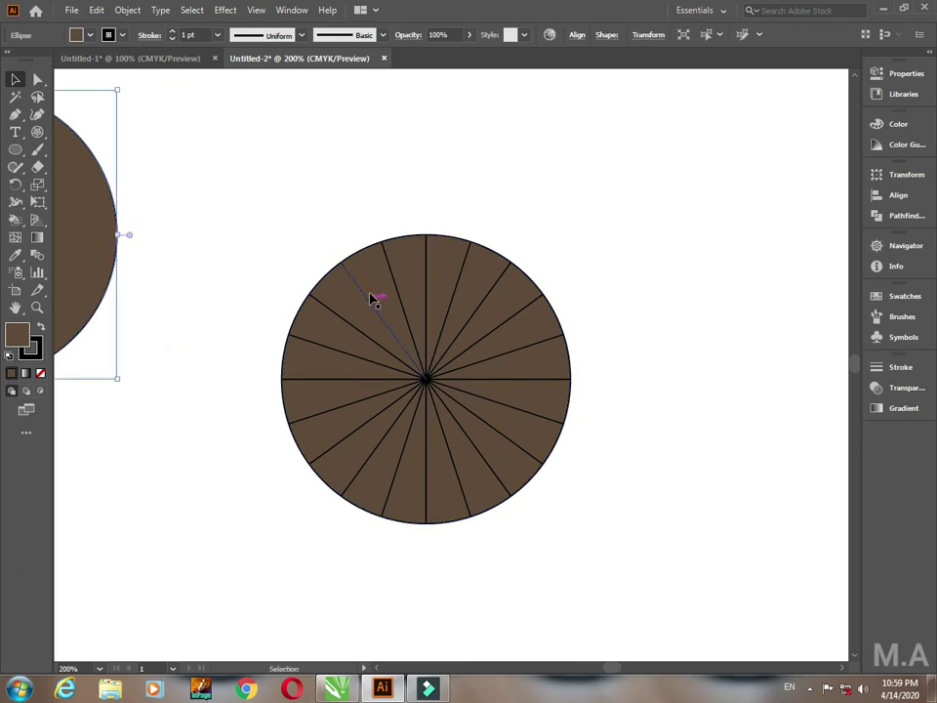
# - Load red into the Live Paint Bucket from the Swatches panel
pyautogui.click(896, 296)
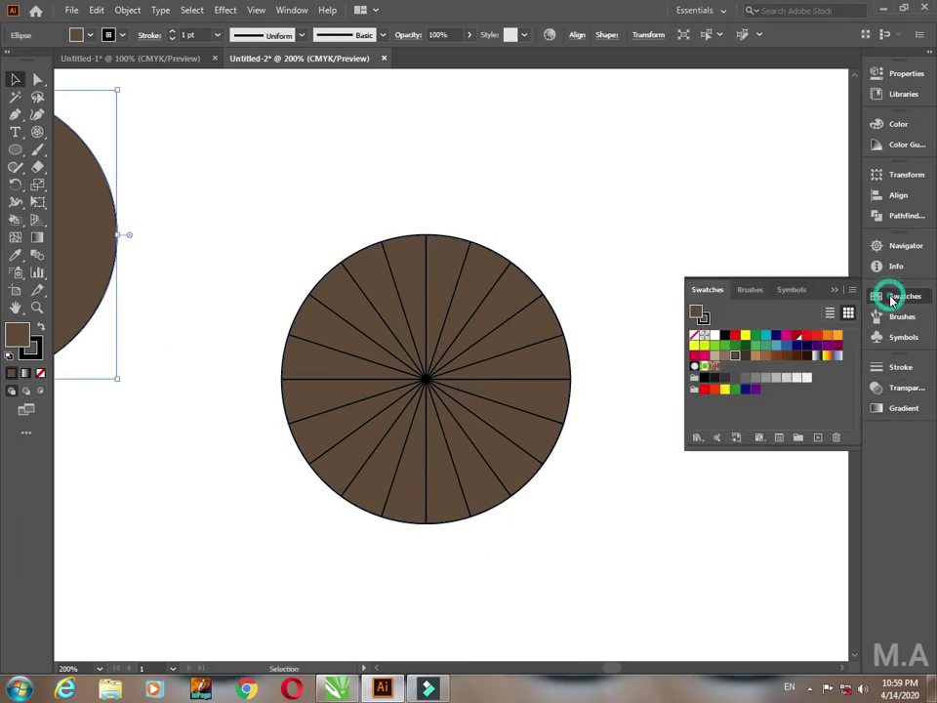
pyautogui.click(16, 217)
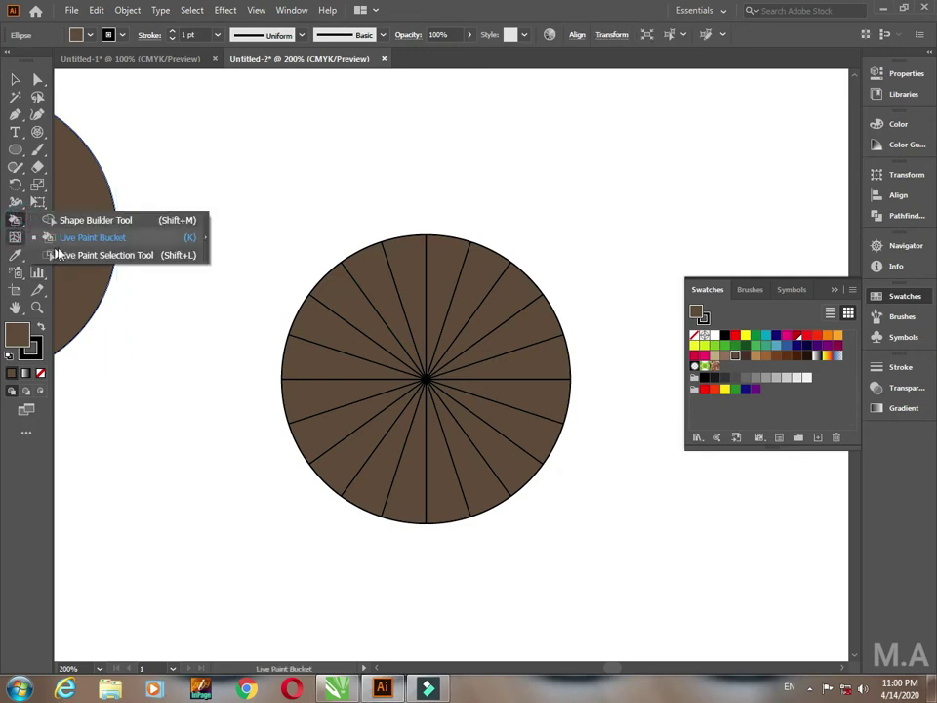
pyautogui.click(98, 182)
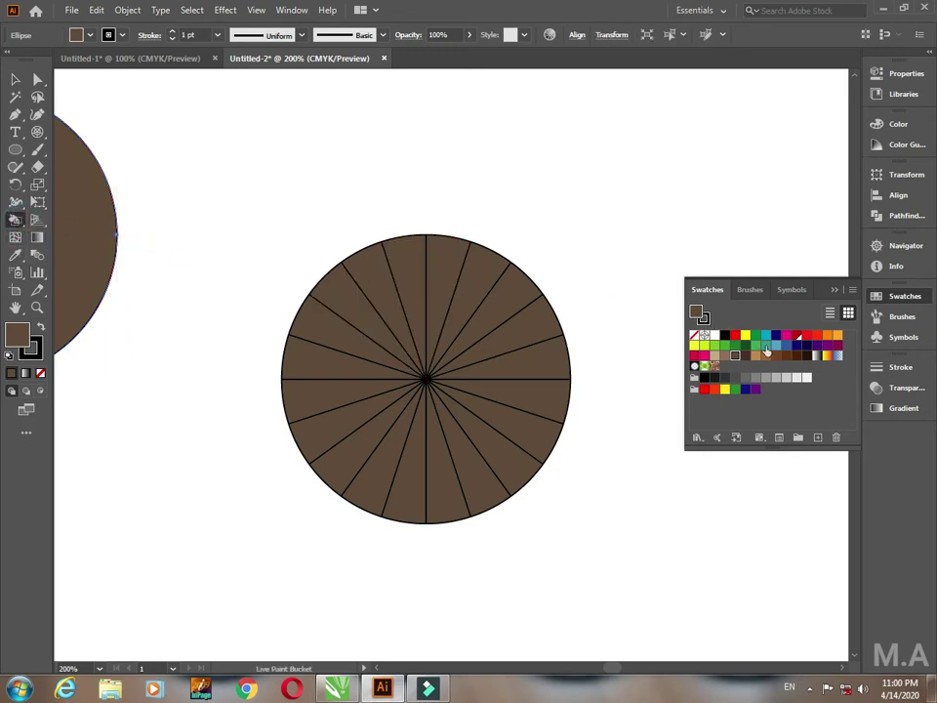
pyautogui.click(796, 338)
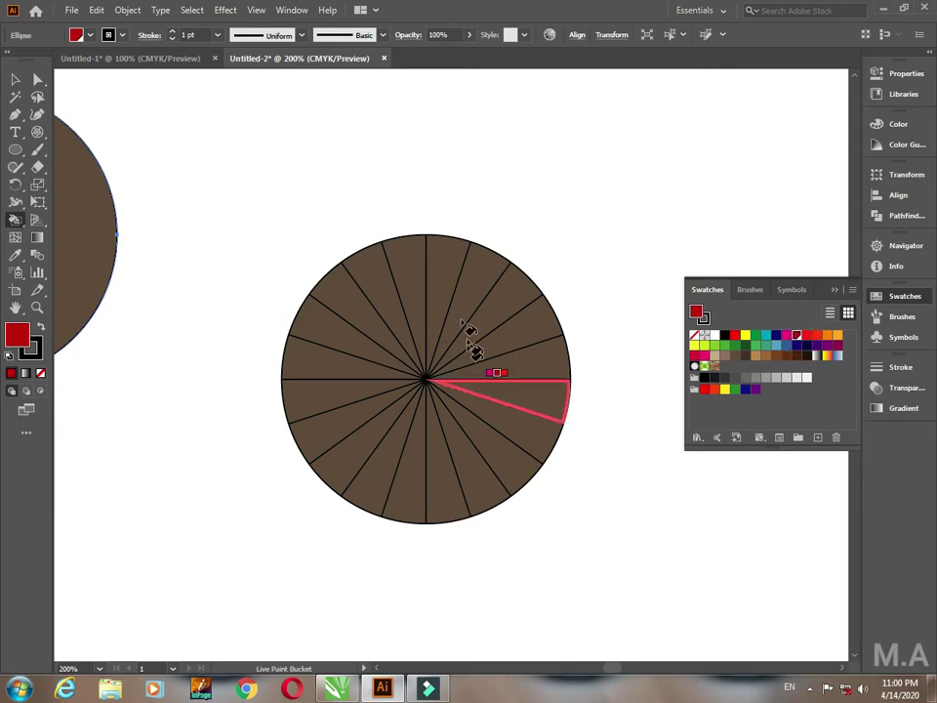
# - Paint four alternating wedges red, going clockwise from the top of the wheel
pyautogui.click(420, 278)
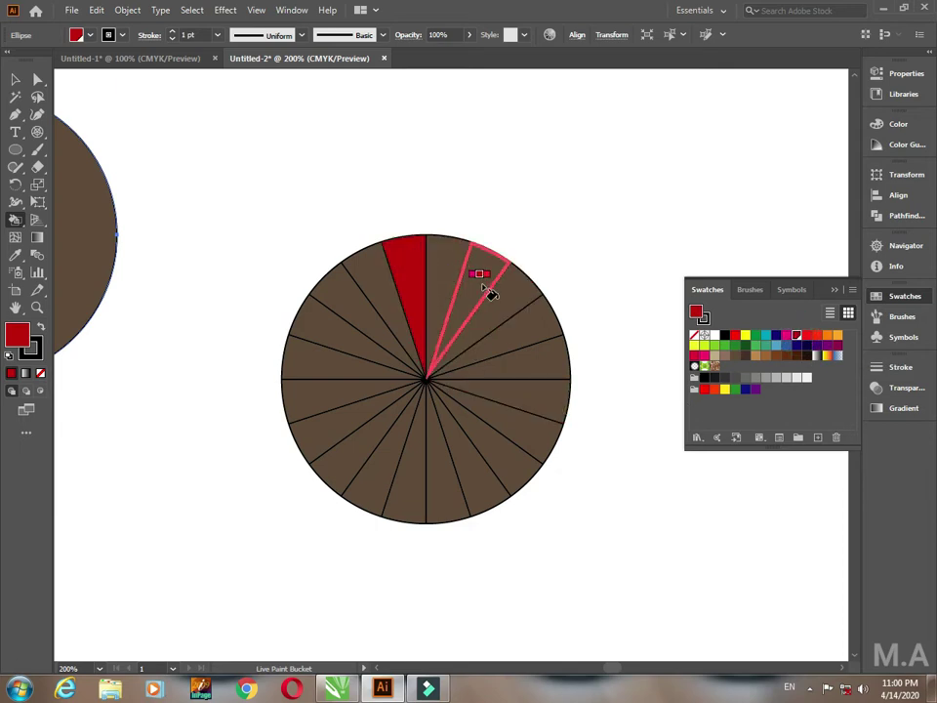
pyautogui.click(483, 283)
pyautogui.click(528, 339)
pyautogui.click(531, 383)
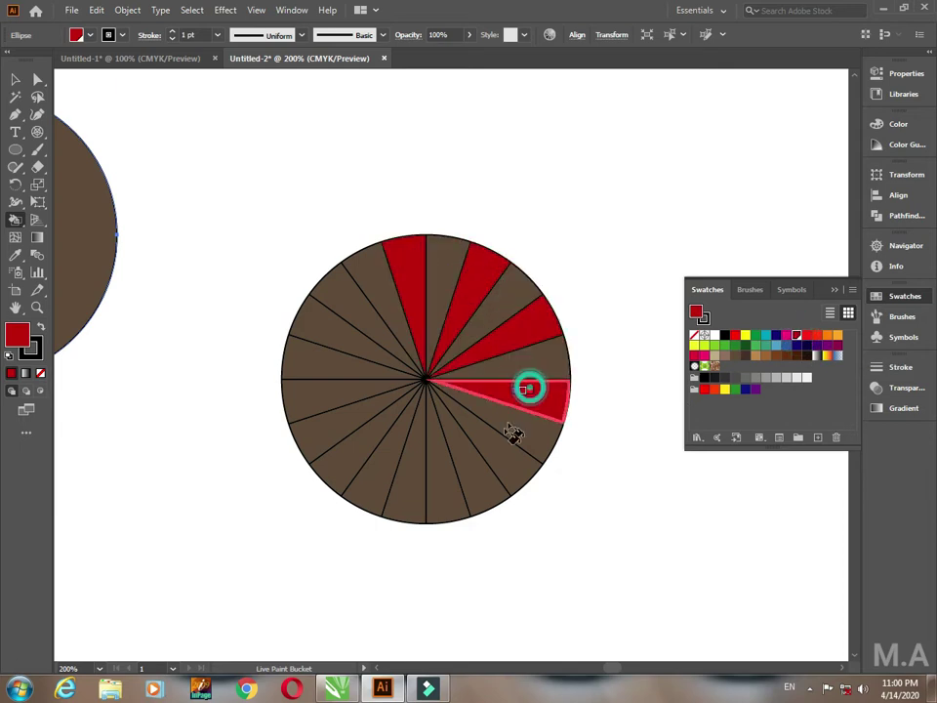
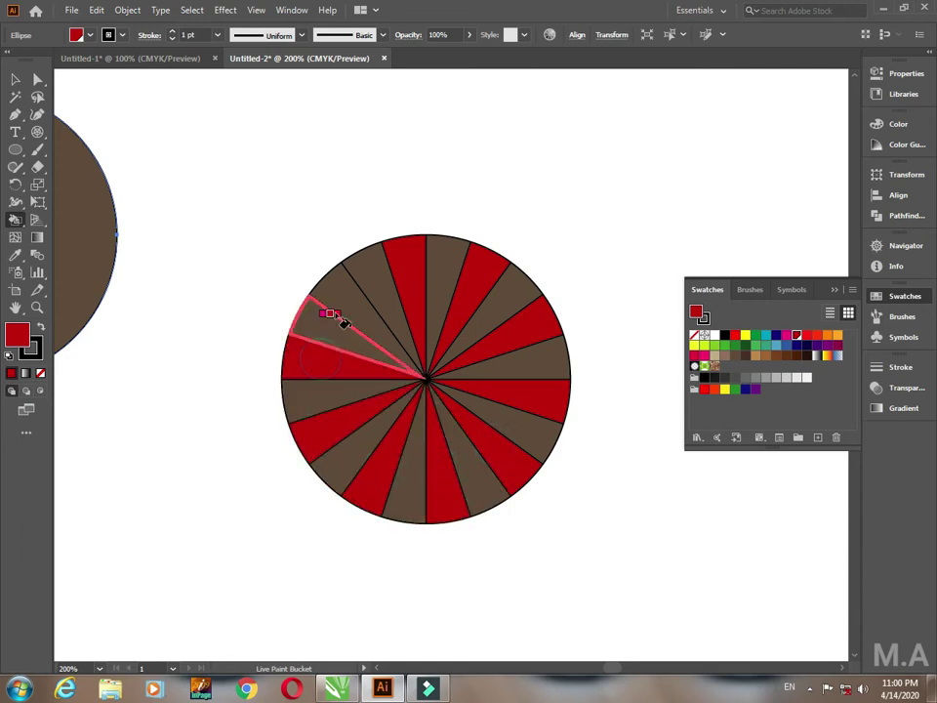
# - Fill another left wedge red, then paint the top and right brown wedges yellow
pyautogui.click(342, 299)
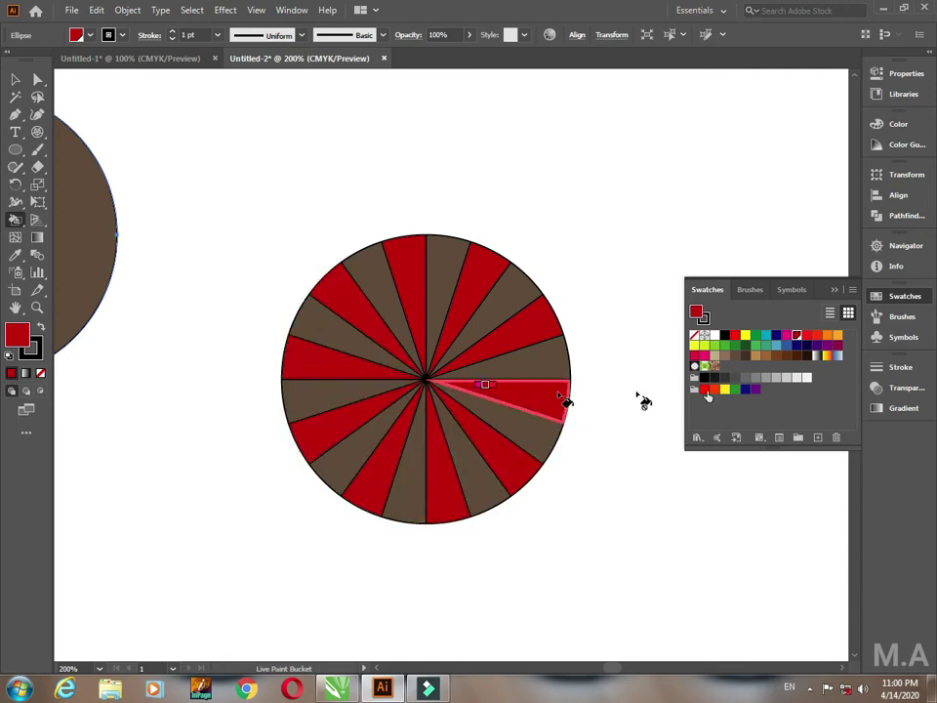
pyautogui.click(746, 337)
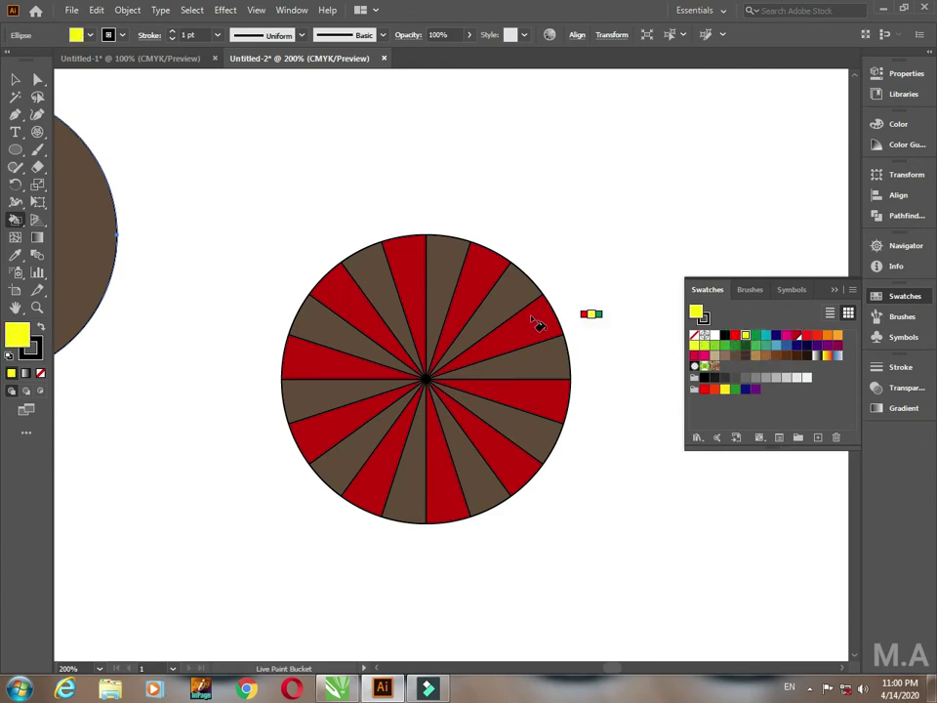
pyautogui.click(456, 282)
pyautogui.click(498, 304)
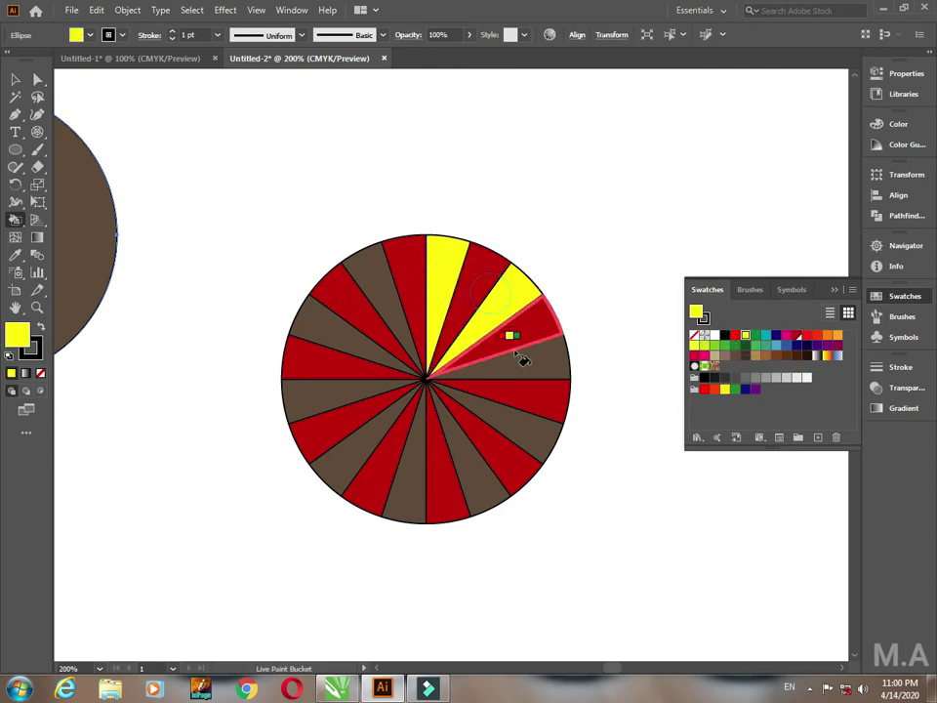
pyautogui.click(518, 357)
pyautogui.click(528, 434)
pyautogui.click(493, 485)
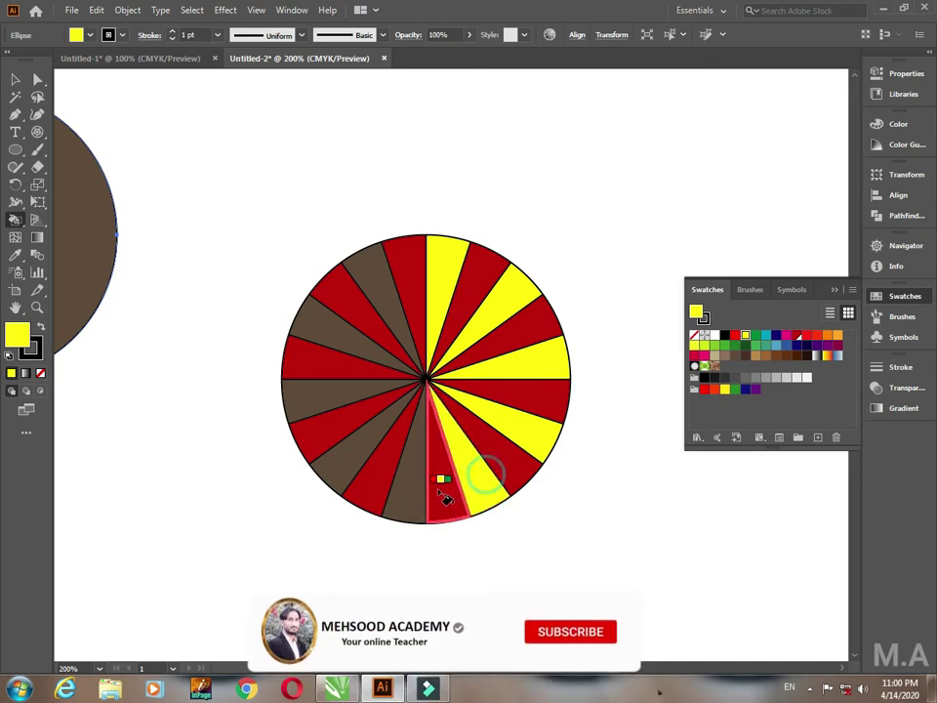
# - Paint the remaining lower and left brown wedges yellow to complete the alternating stripes
pyautogui.click(415, 498)
pyautogui.click(352, 468)
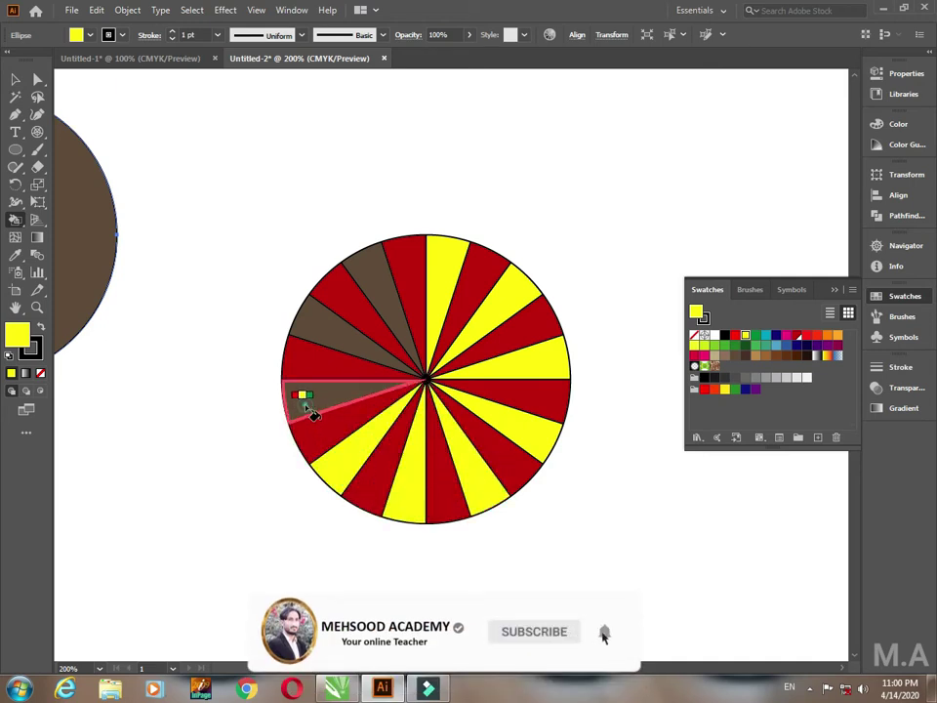
pyautogui.click(310, 402)
pyautogui.click(326, 336)
pyautogui.click(373, 278)
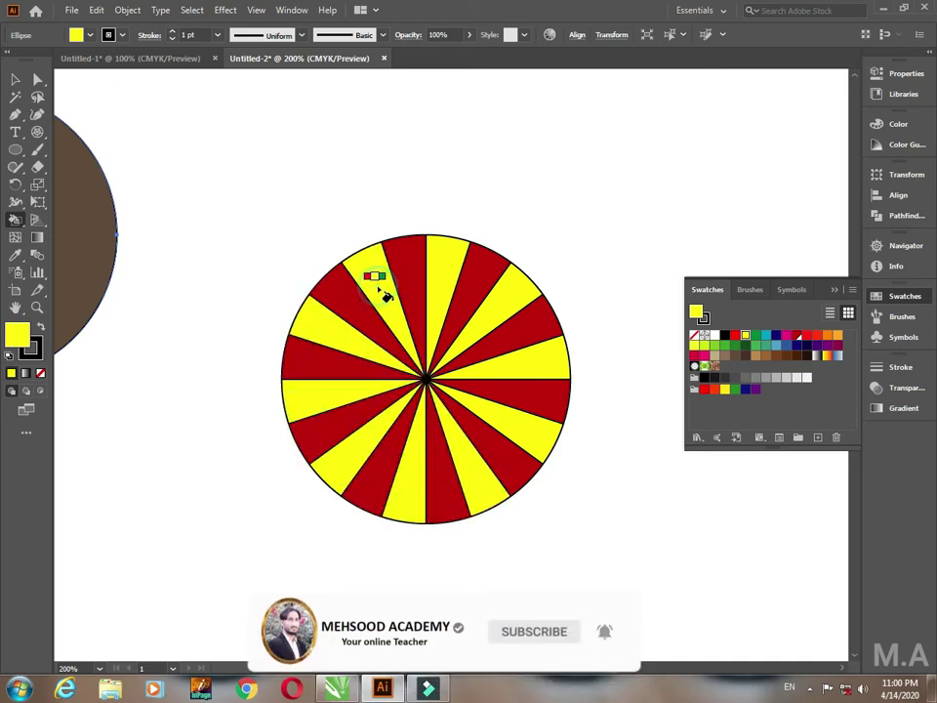
pyautogui.click(835, 291)
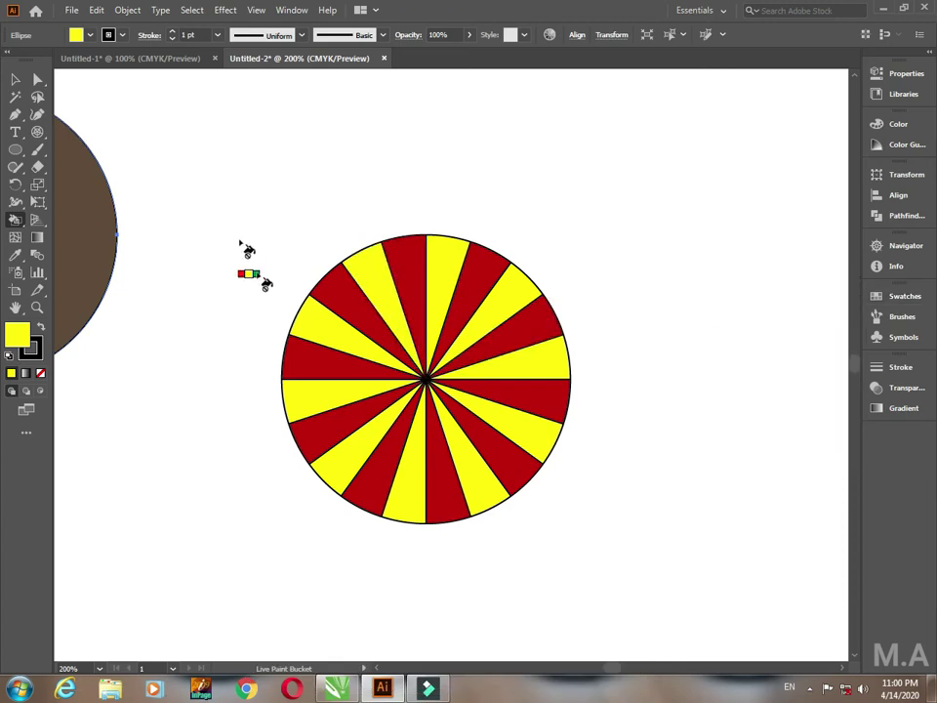
pyautogui.click(16, 82)
# - Select the whole red-and-yellow live-paint pie and expand it into ordinary shapes
pyautogui.click(285, 254)
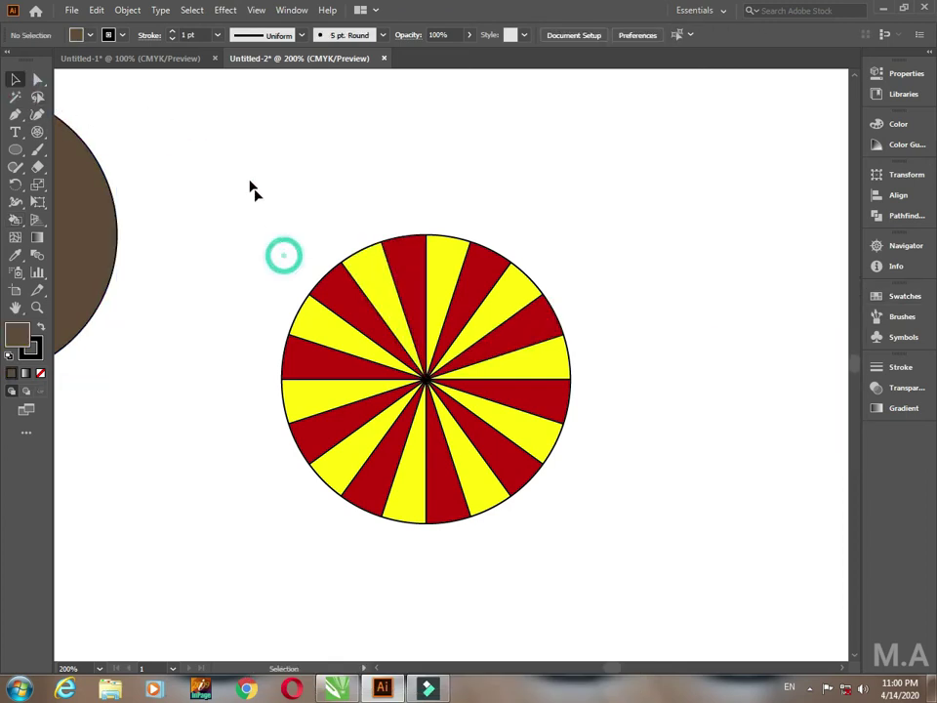
pyautogui.moveTo(238, 172); pyautogui.dragTo(644, 554)
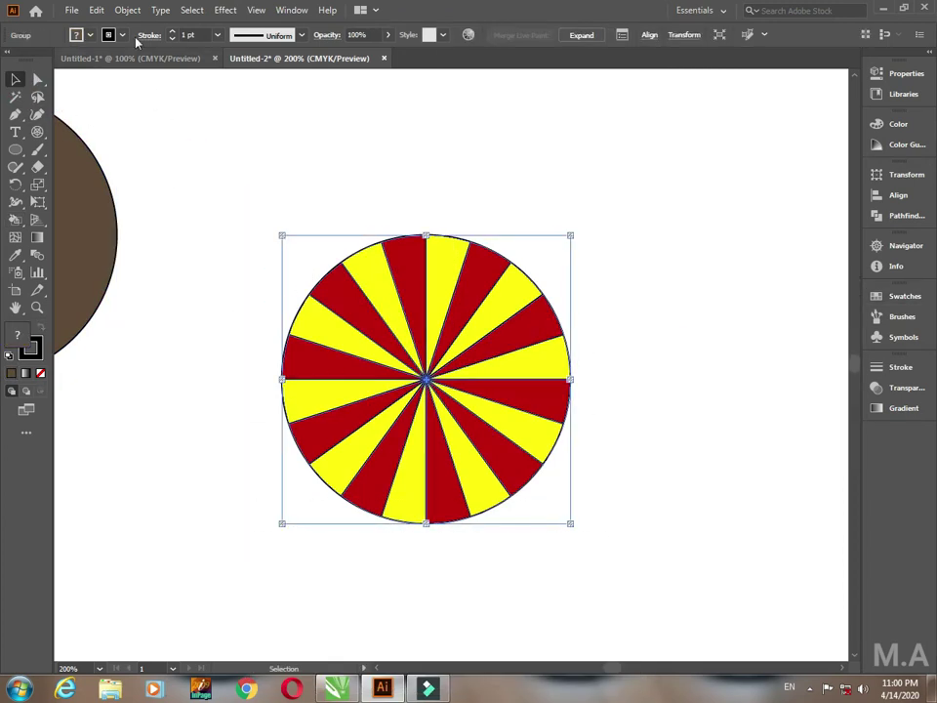
pyautogui.click(128, 10)
pyautogui.click(161, 183)
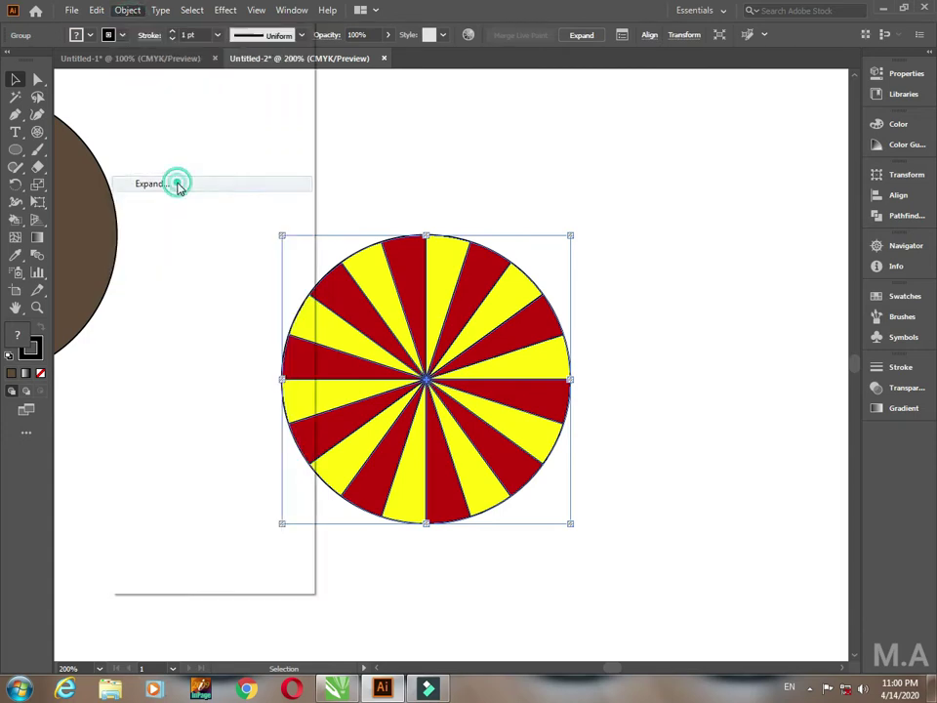
pyautogui.click(435, 432)
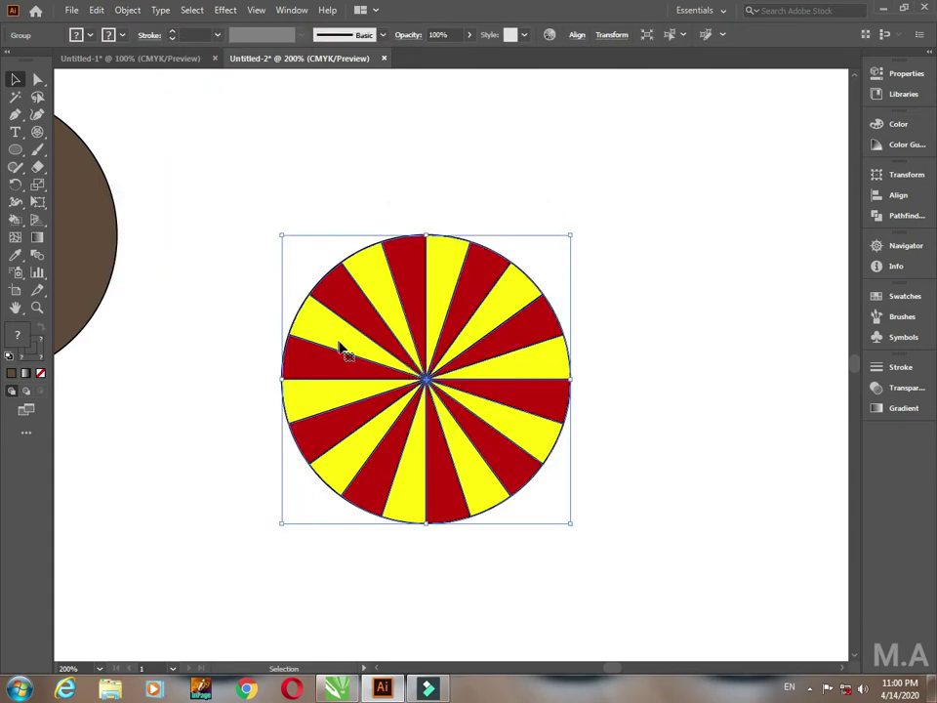
pyautogui.click(225, 10)
pyautogui.moveTo(271, 129)
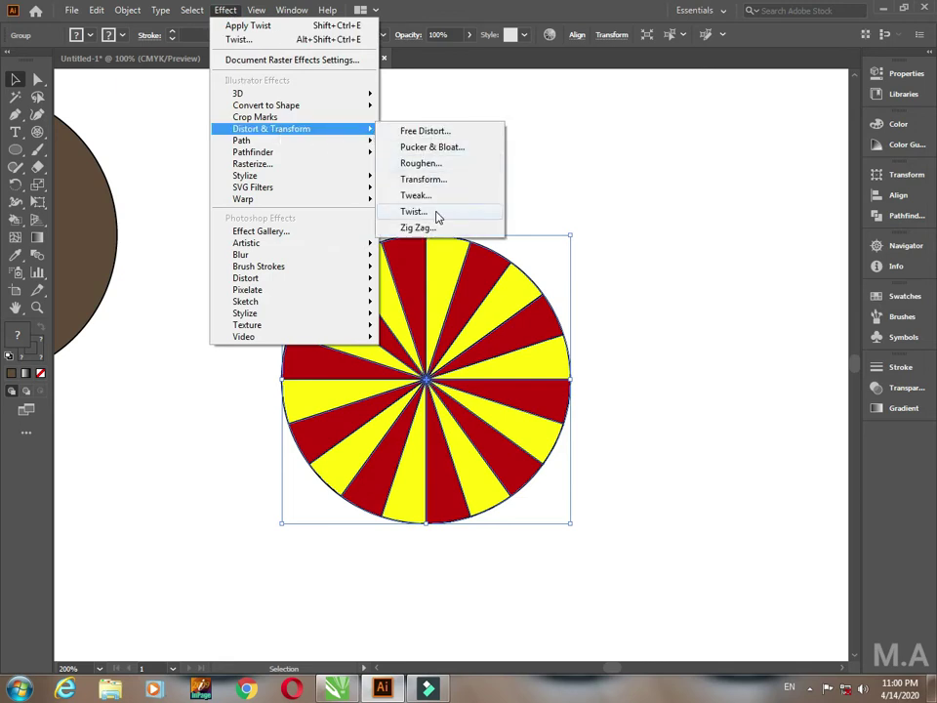
# - Apply a 30° Twist effect to the striped pie, then nudge the swirl slightly
pyautogui.click(434, 212)
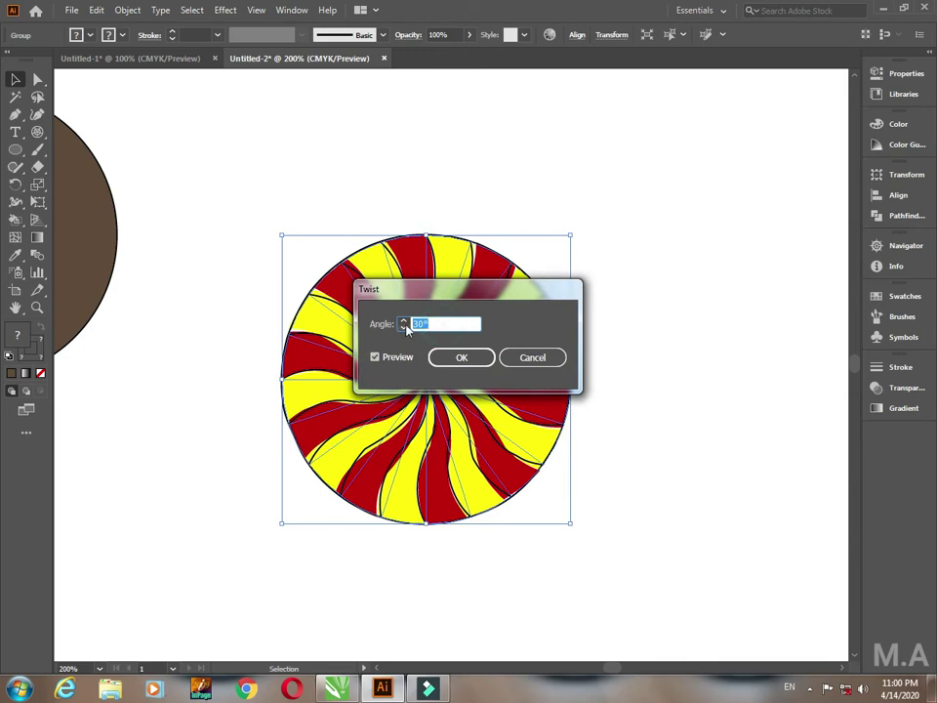
pyautogui.click(403, 320)
pyautogui.click(404, 321)
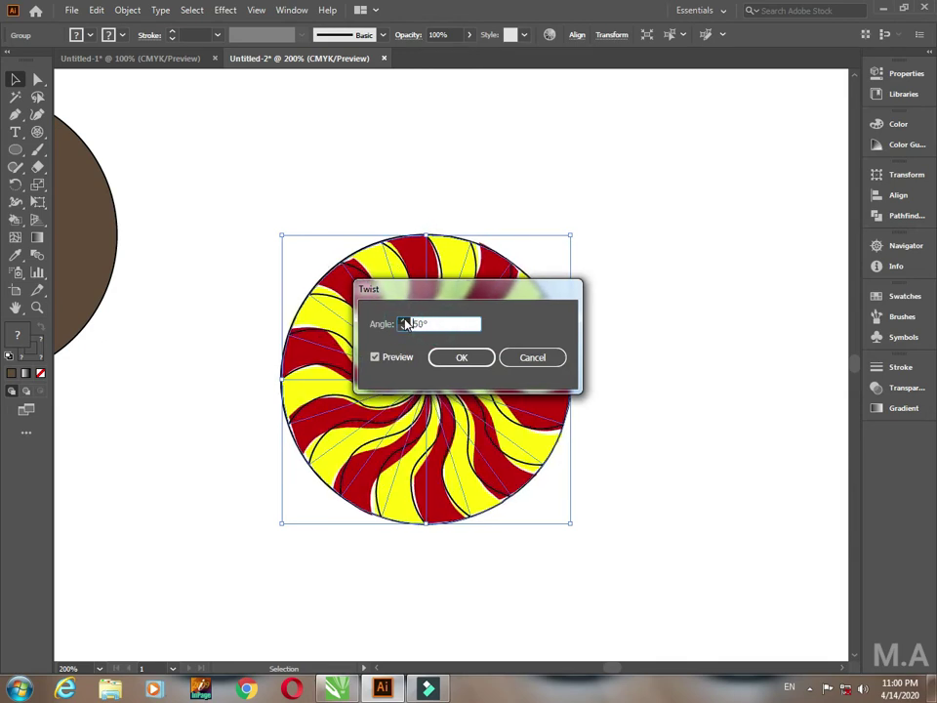
pyautogui.moveTo(439, 293); pyautogui.dragTo(697, 264)
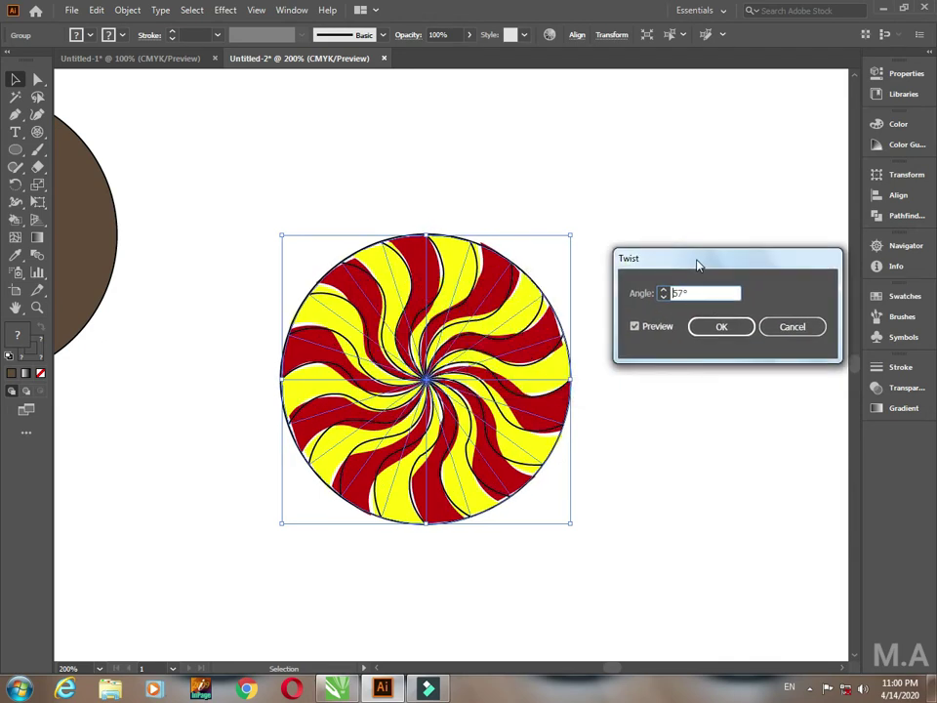
pyautogui.click(663, 298)
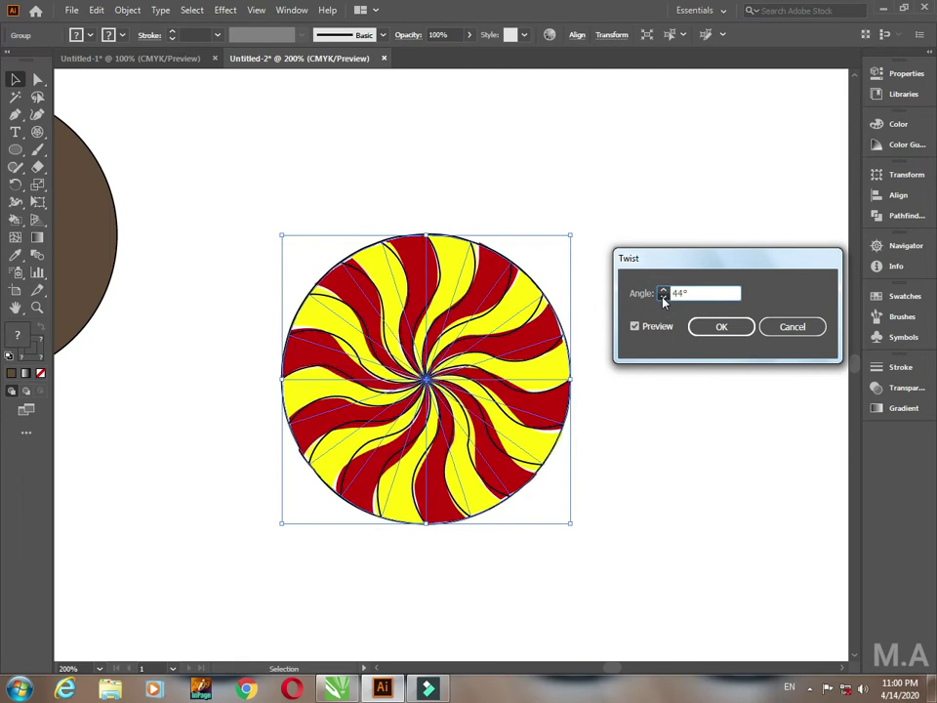
pyautogui.click(662, 298)
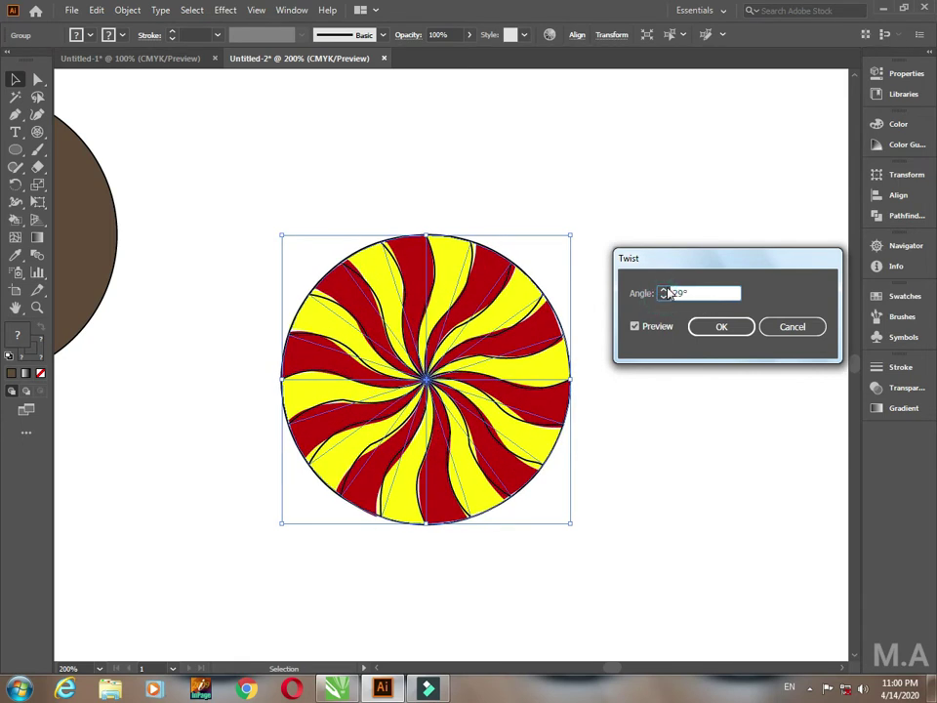
pyautogui.click(664, 290)
pyautogui.click(721, 326)
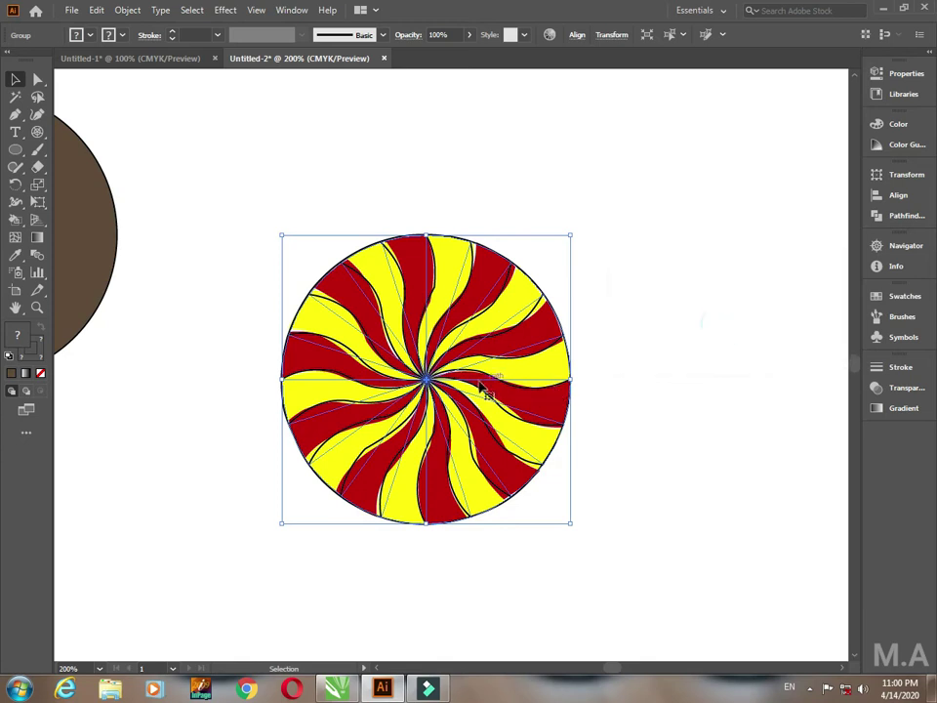
pyautogui.moveTo(427, 380)
pyautogui.mouseDown()
pyautogui.moveTo(416, 380)
pyautogui.moveTo(438, 374)
pyautogui.mouseUp()
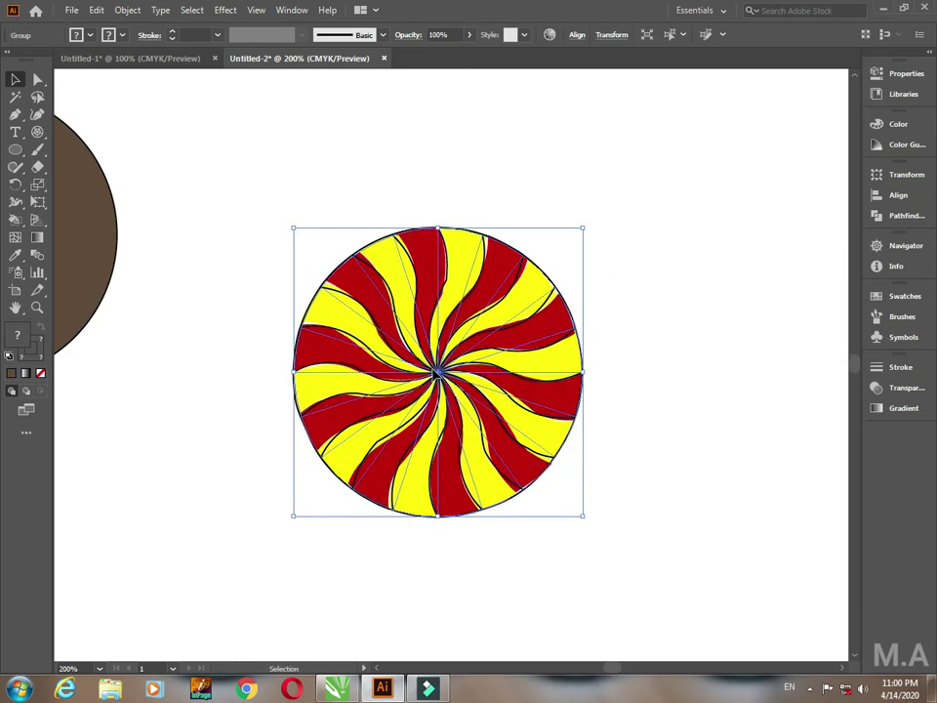
# - Set the swirl stripes' stroke to None, then drag the brown circle over the swirl
pyautogui.click(123, 36)
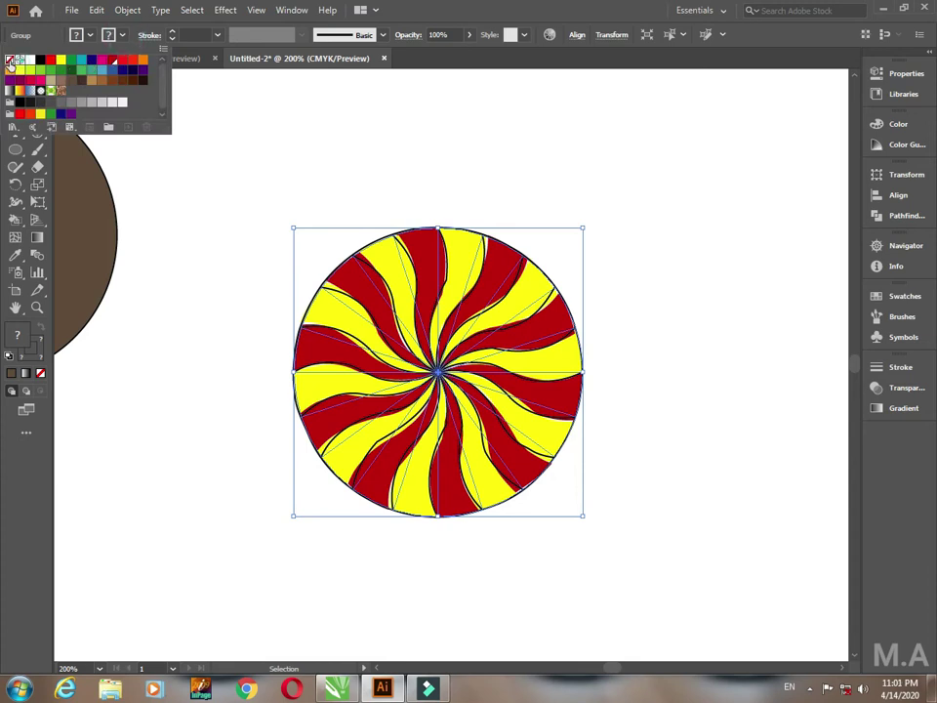
pyautogui.click(10, 60)
pyautogui.click(213, 289)
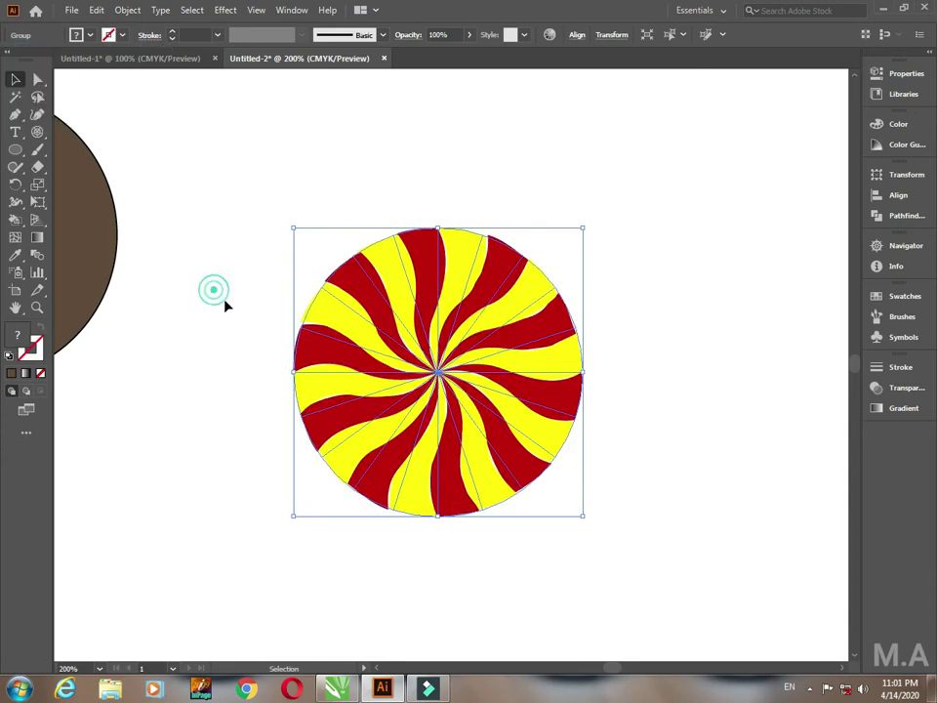
pyautogui.click(217, 372)
pyautogui.moveTo(75, 236); pyautogui.dragTo(556, 380)
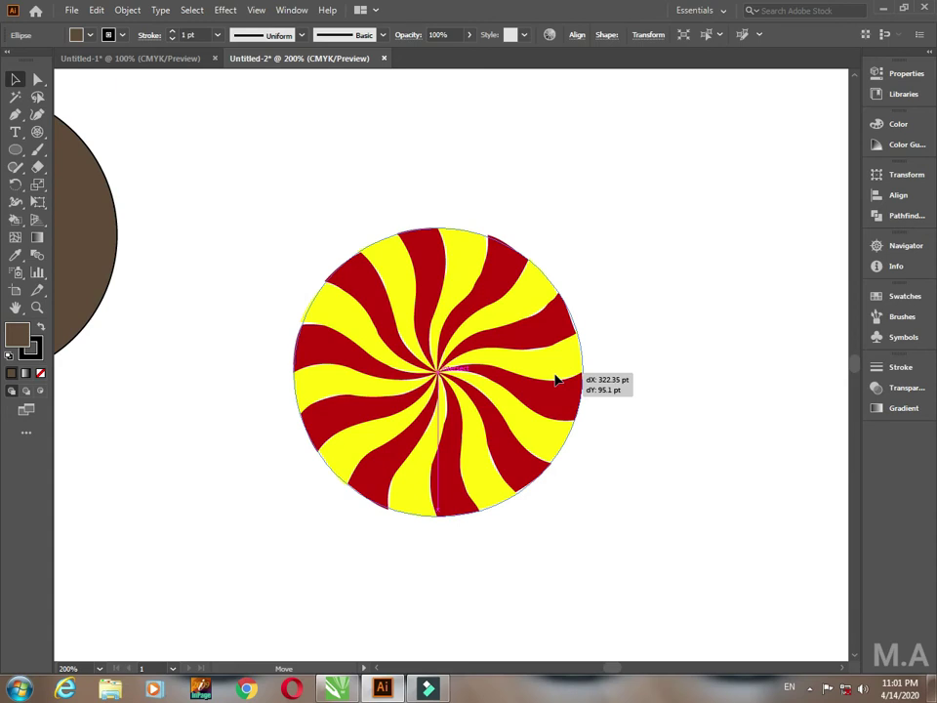
# - Centre the brown circle precisely over the red and yellow swirl
pyautogui.moveTo(556, 379); pyautogui.dragTo(556, 380)
pyautogui.scroll(2, 472, 318)
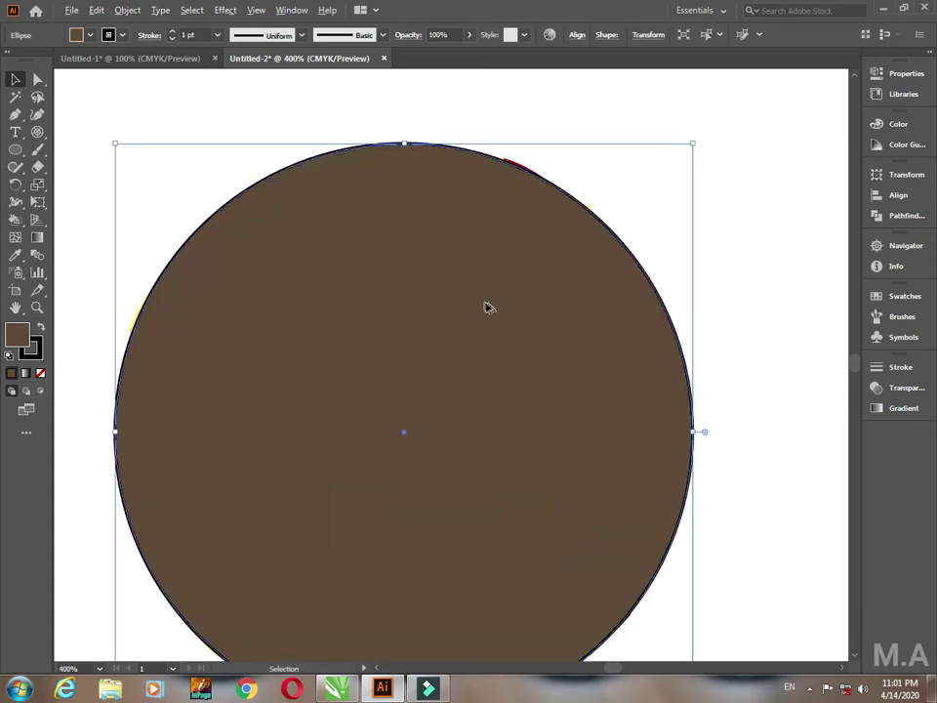
pyautogui.scroll(-1, 488, 310)
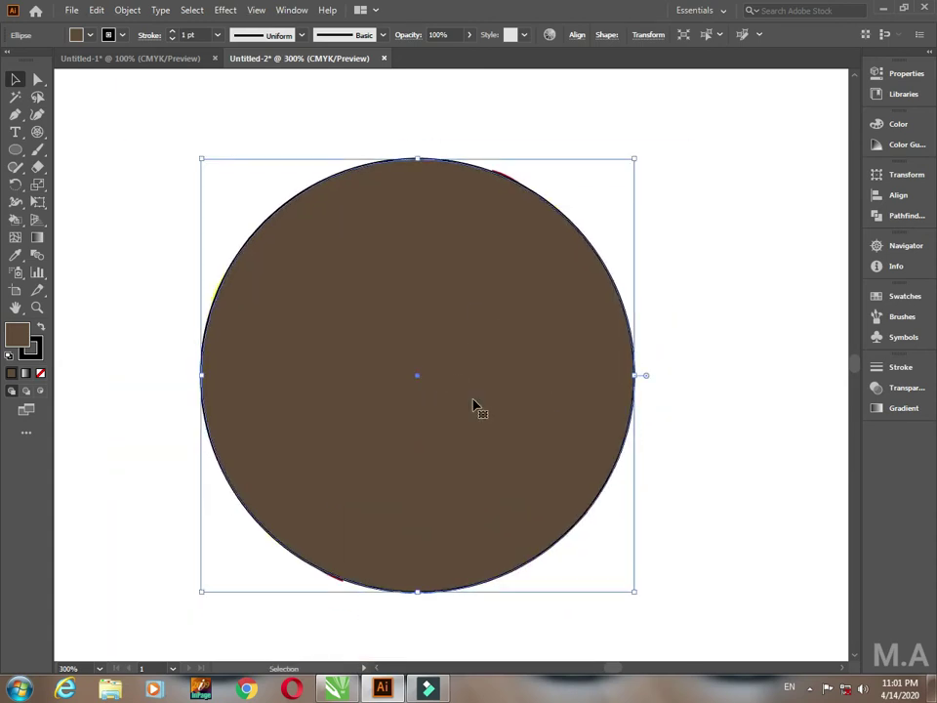
pyautogui.moveTo(441, 390); pyautogui.dragTo(445, 389)
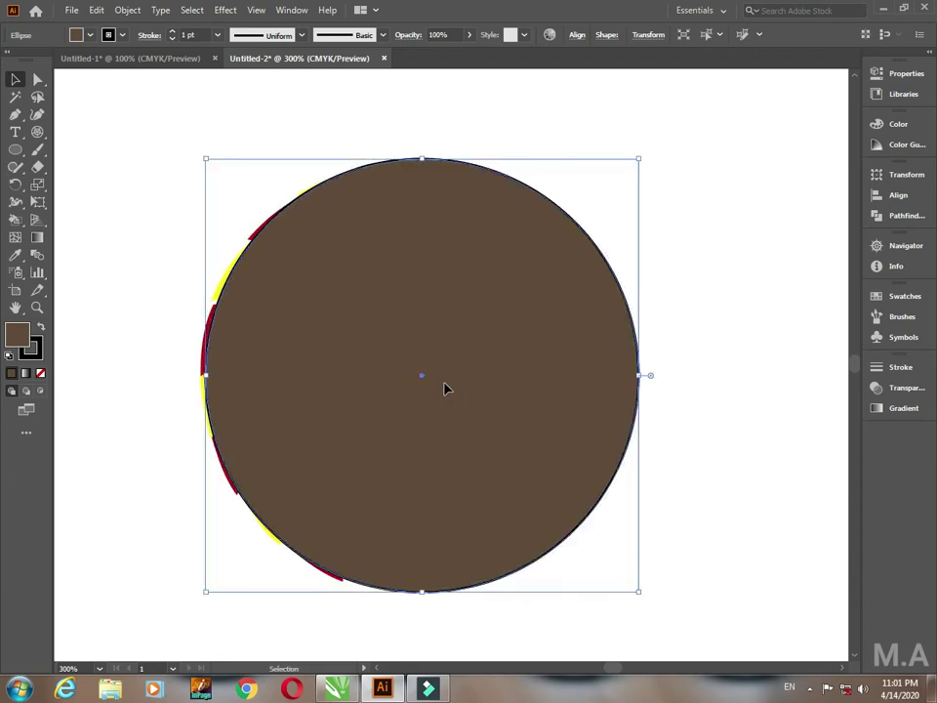
pyautogui.moveTo(382, 361); pyautogui.dragTo(376, 360)
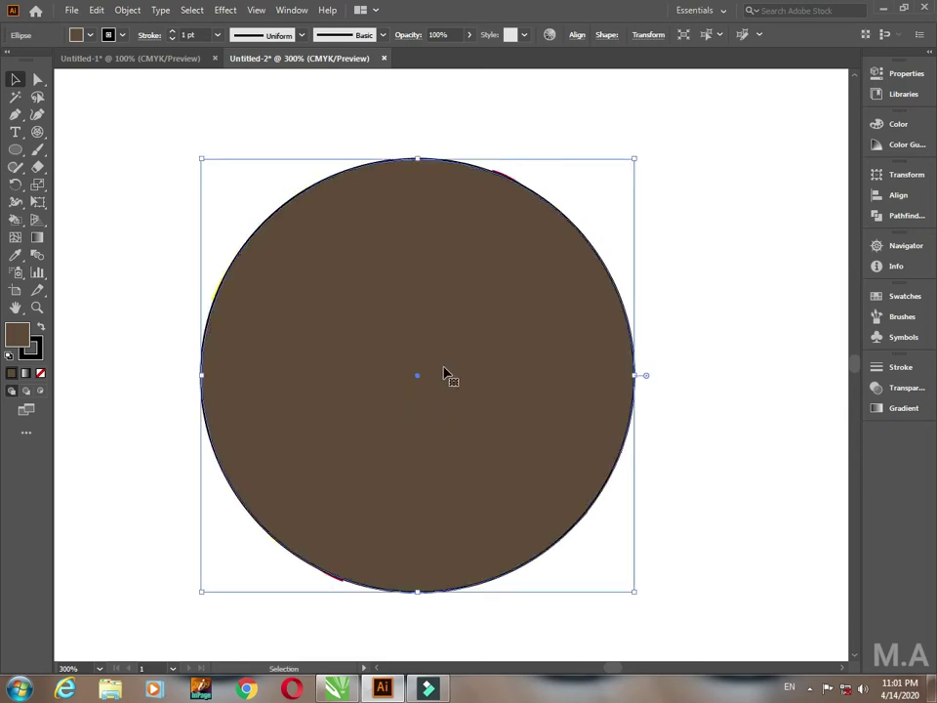
# - Bring the brown circle to the front with Arrange > Bring to Front
pyautogui.click(690, 307)
pyautogui.click(347, 360)
pyautogui.rightClick(327, 308)
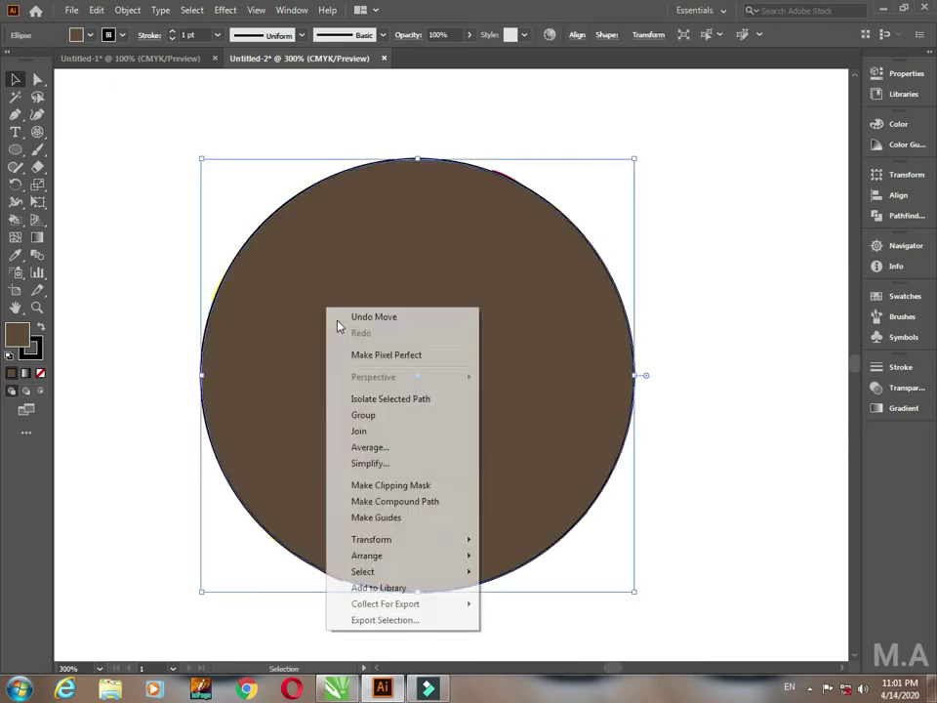
pyautogui.moveTo(367, 555)
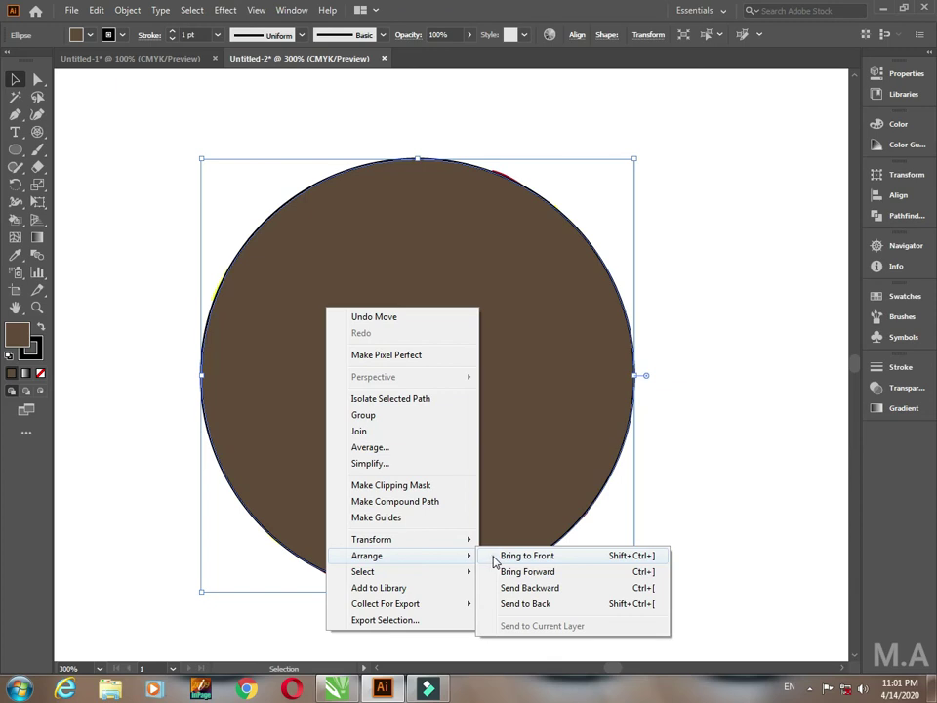
pyautogui.click(497, 556)
pyautogui.click(97, 10)
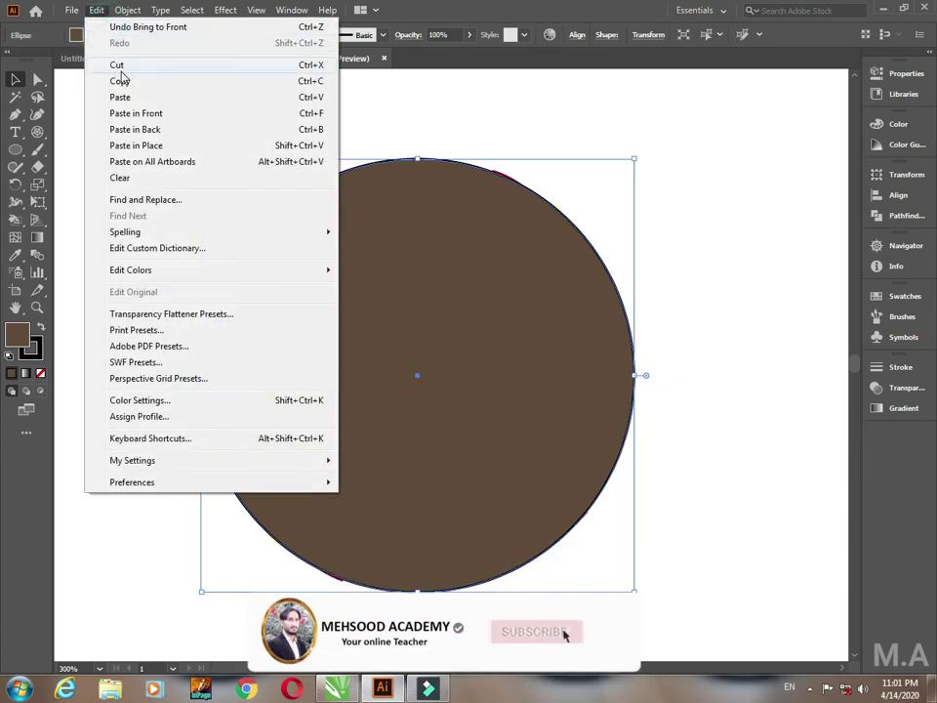
# - Cut the brown circle, scale the swirl up slightly from its centre, and Paste in Place
pyautogui.click(118, 65)
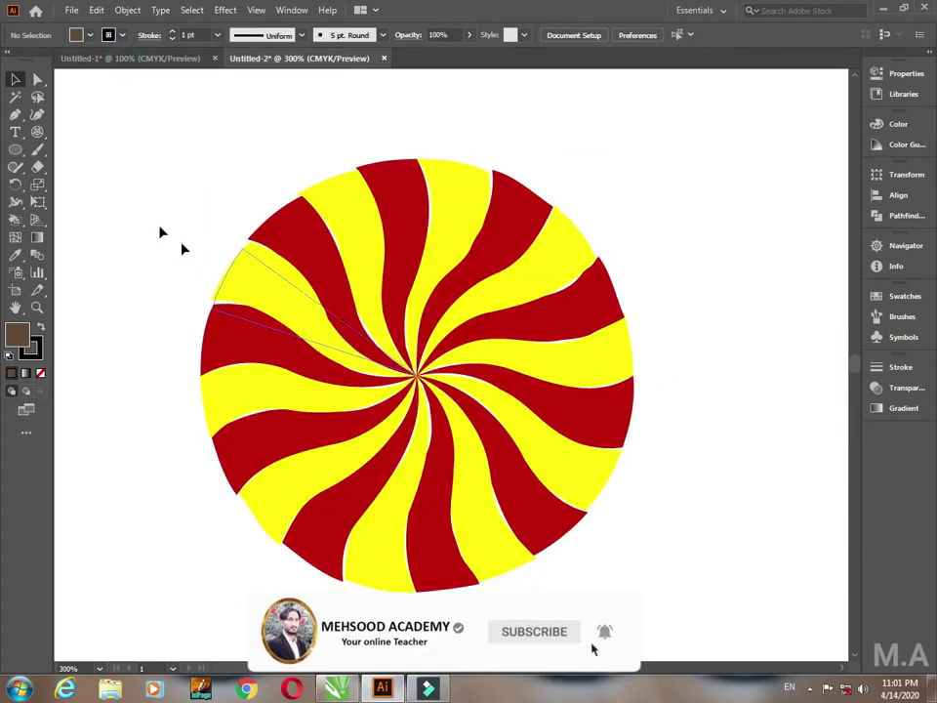
pyautogui.moveTo(126, 136); pyautogui.dragTo(701, 625)
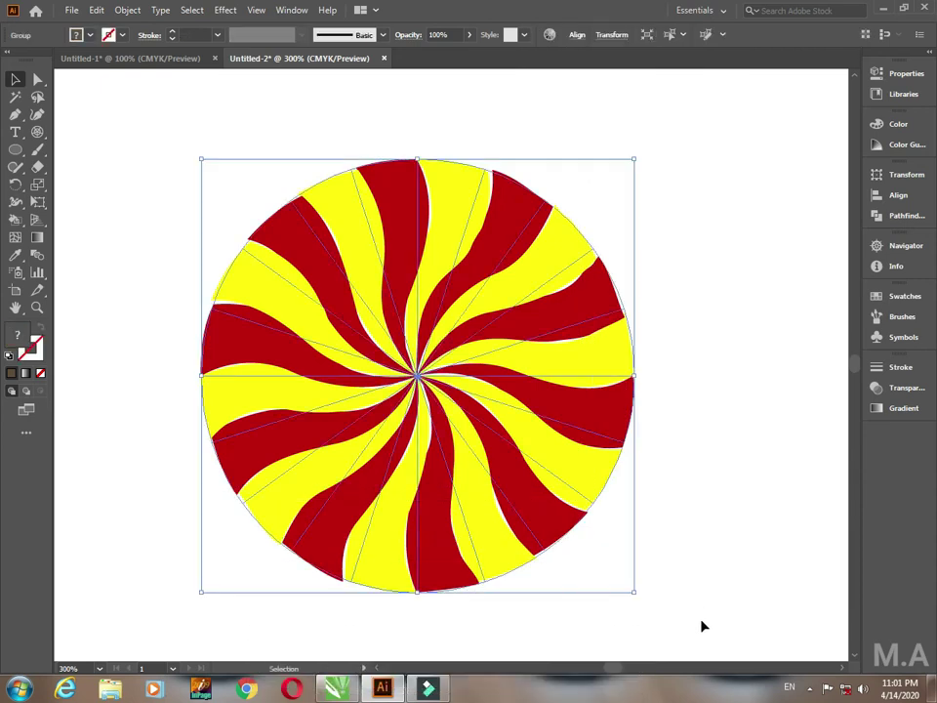
pyautogui.moveTo(634, 161); pyautogui.dragTo(634, 162)
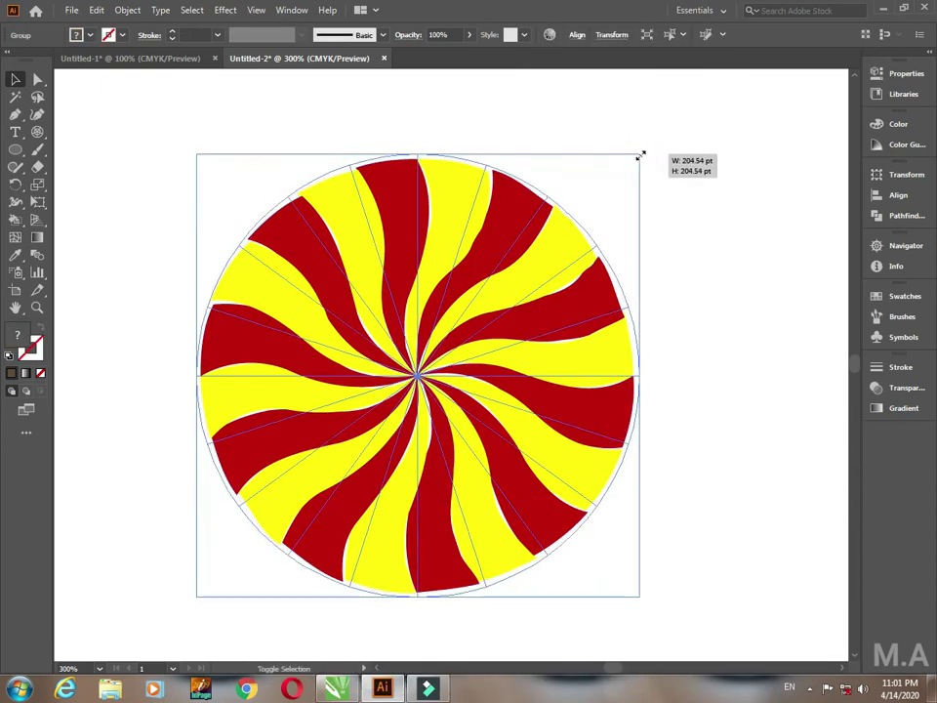
pyautogui.moveTo(634, 159); pyautogui.dragTo(642, 153)
pyautogui.click(96, 9)
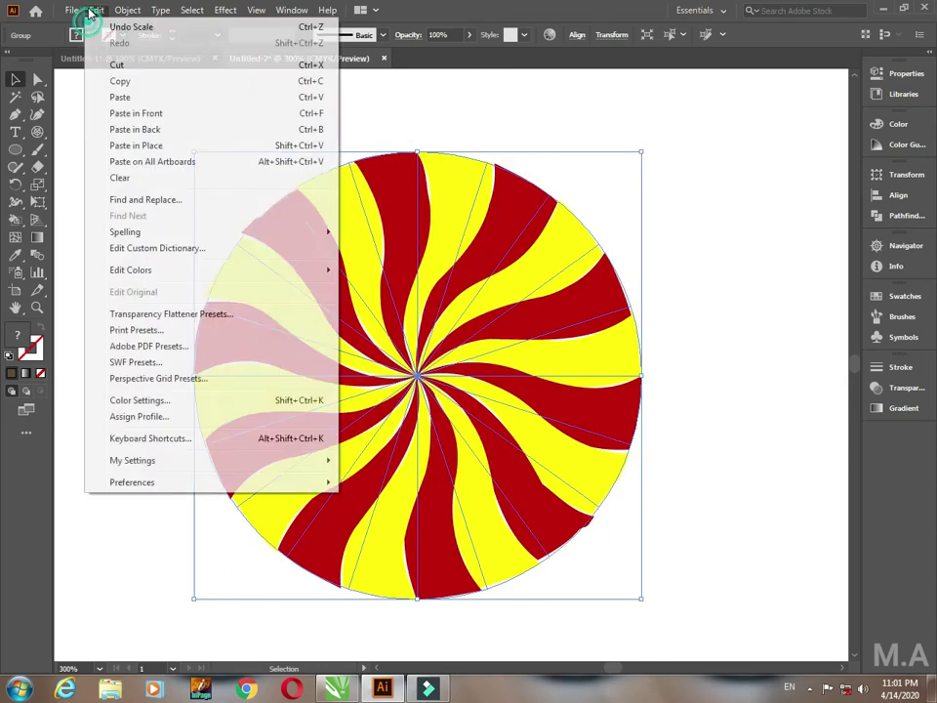
pyautogui.click(189, 148)
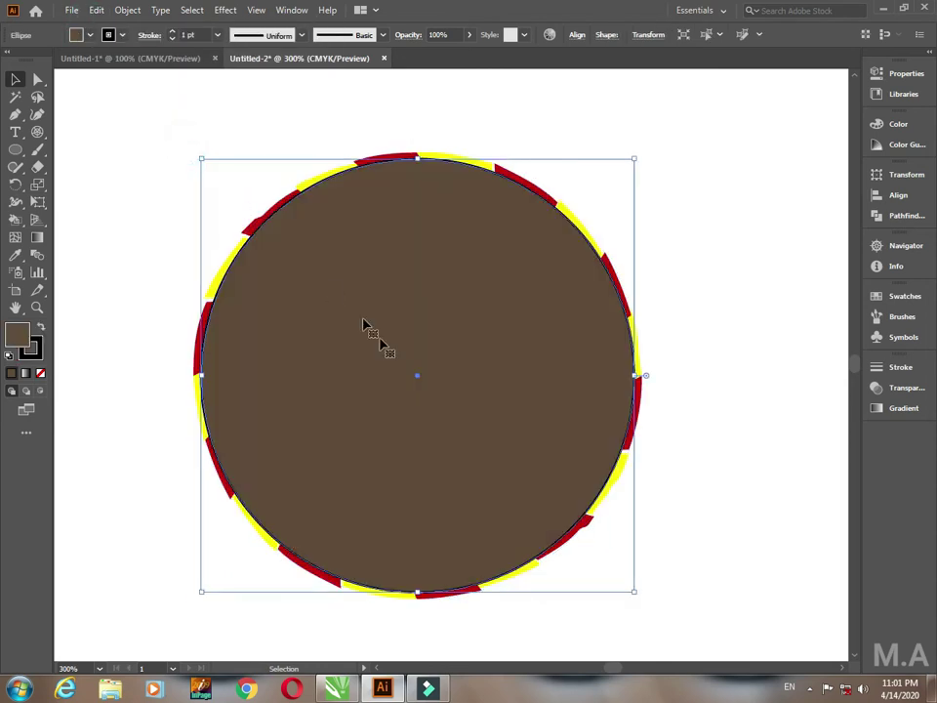
pyautogui.scroll(-1, 393, 314)
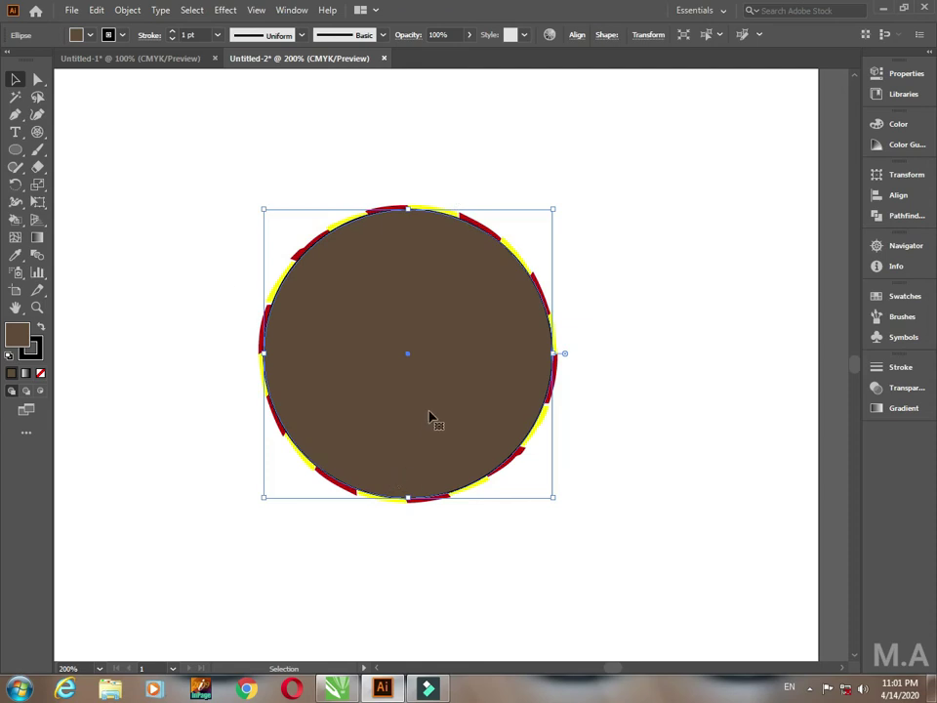
# - Select the brown circle with the swirl beneath and make a clipping mask
pyautogui.moveTo(406, 436); pyautogui.dragTo(458, 436)
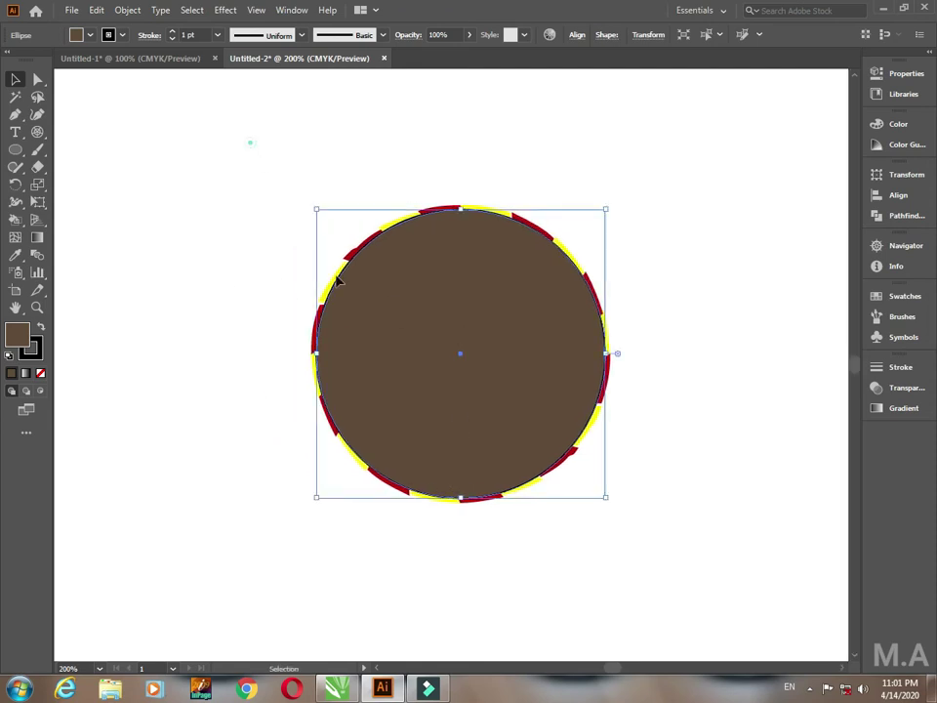
pyautogui.moveTo(250, 142); pyautogui.dragTo(633, 527)
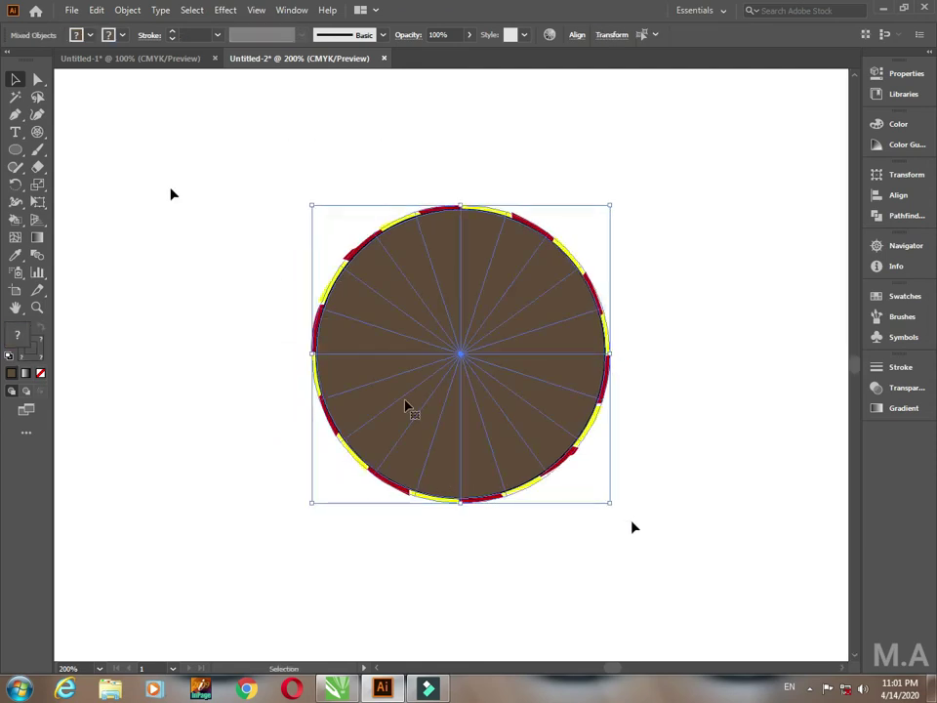
pyautogui.click(119, 11)
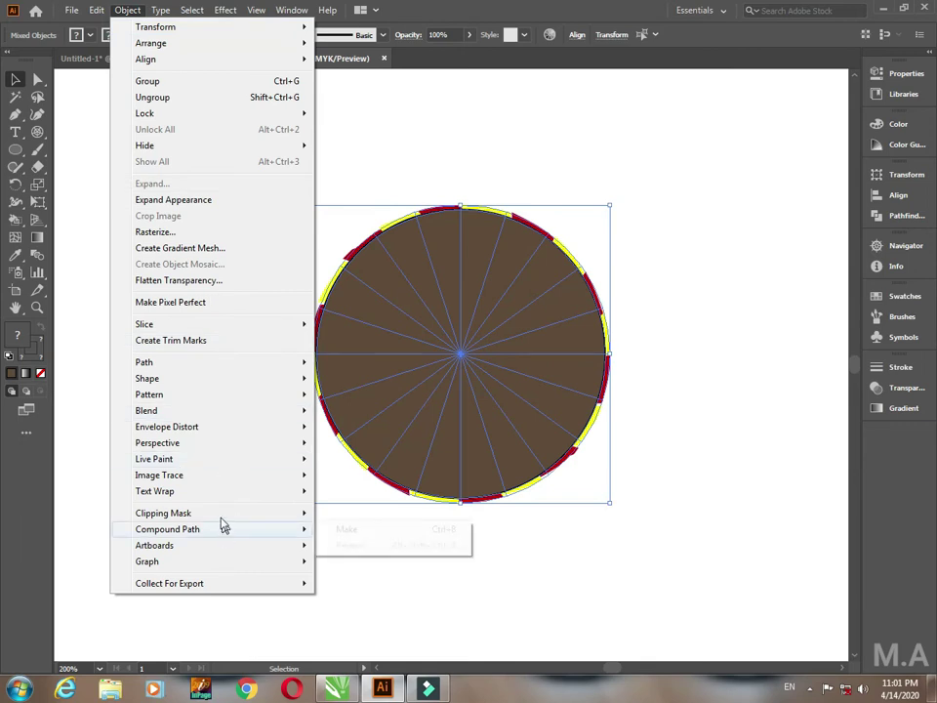
pyautogui.moveTo(163, 513)
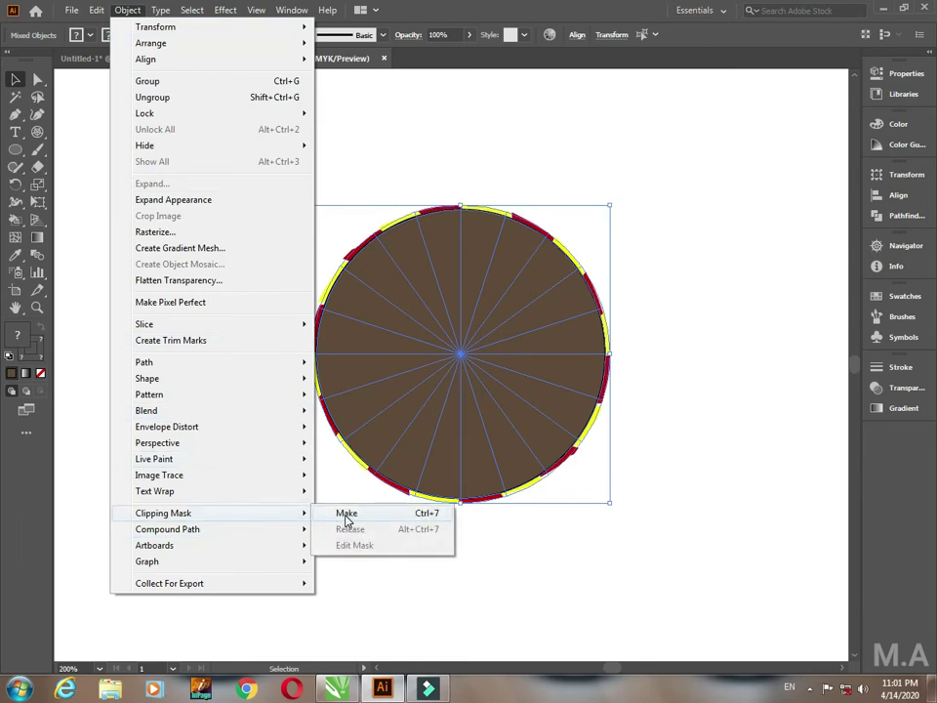
pyautogui.click(346, 514)
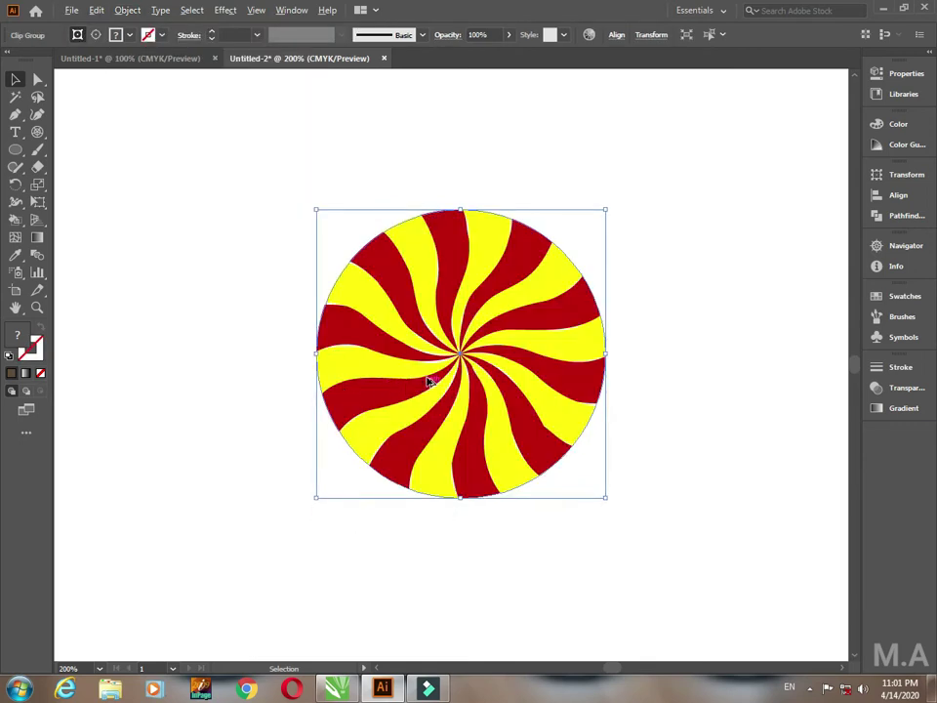
pyautogui.scroll(3, 428, 381)
pyautogui.moveTo(506, 261); pyautogui.dragTo(425, 488)
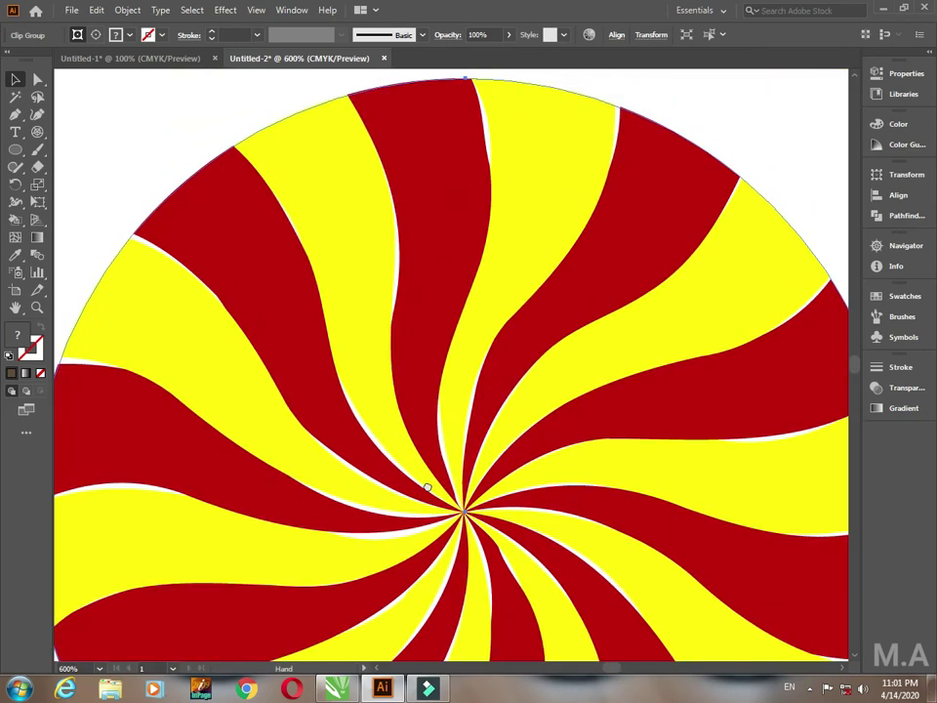
pyautogui.moveTo(411, 161); pyautogui.dragTo(529, 346)
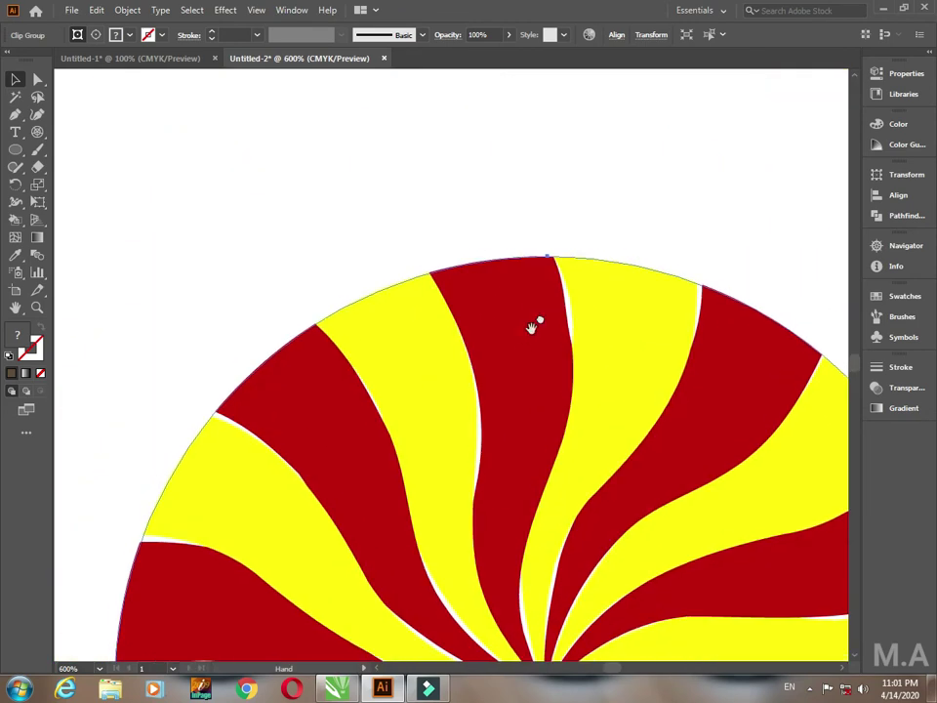
pyautogui.scroll(-4, 341, 320)
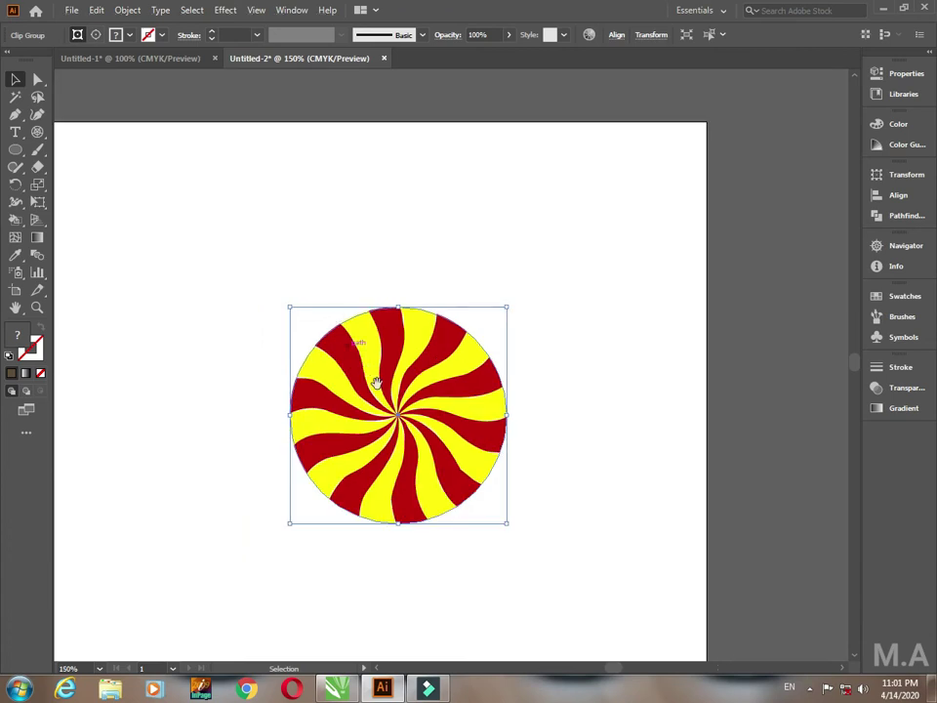
pyautogui.moveTo(363, 365); pyautogui.dragTo(353, 324)
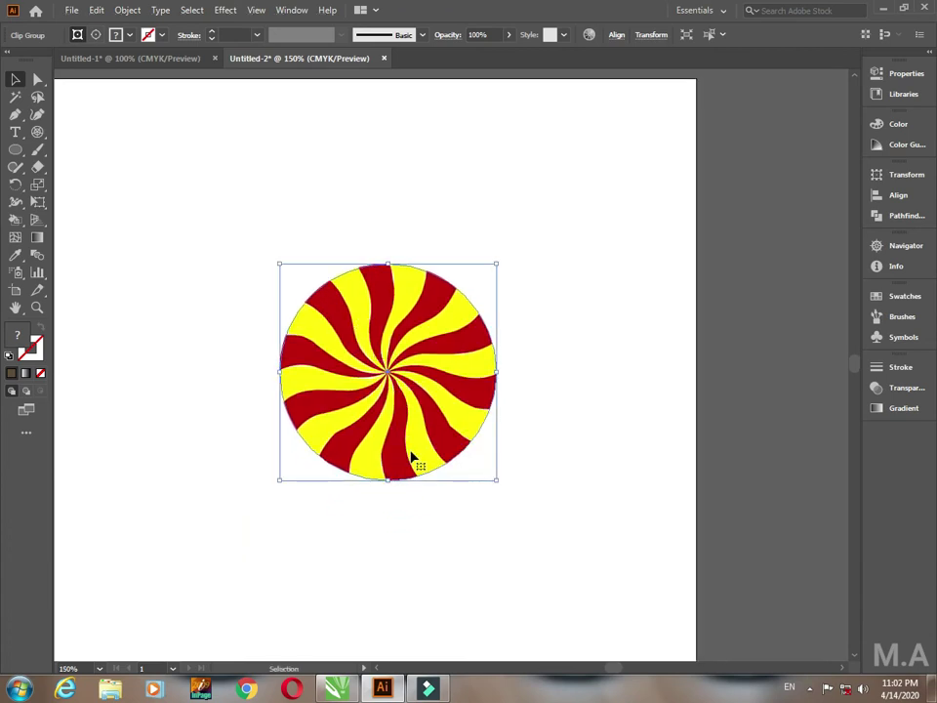
pyautogui.click(423, 507)
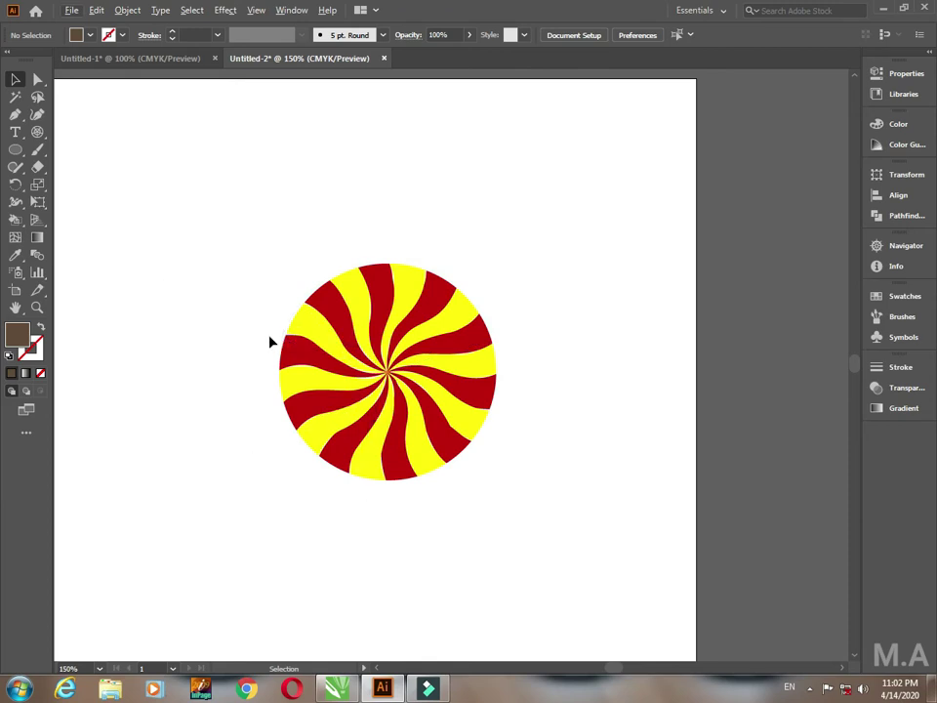
# - Draw a 200 pt brown circle and align it exactly over the swirl candy
pyautogui.moveTo(192, 323); pyautogui.dragTo(294, 346)
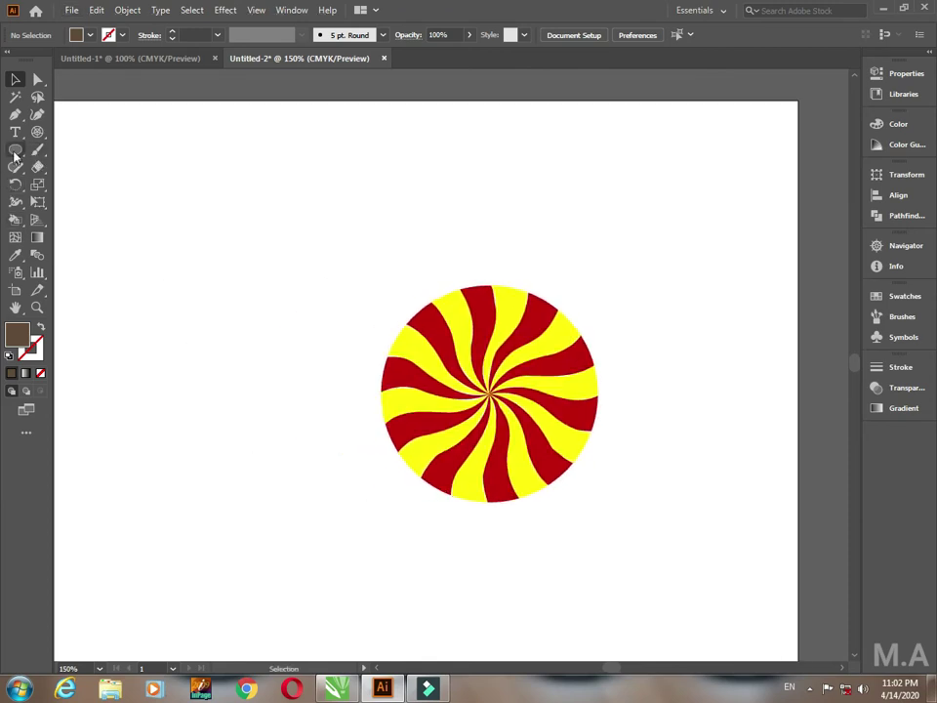
pyautogui.click(15, 149)
pyautogui.click(190, 271)
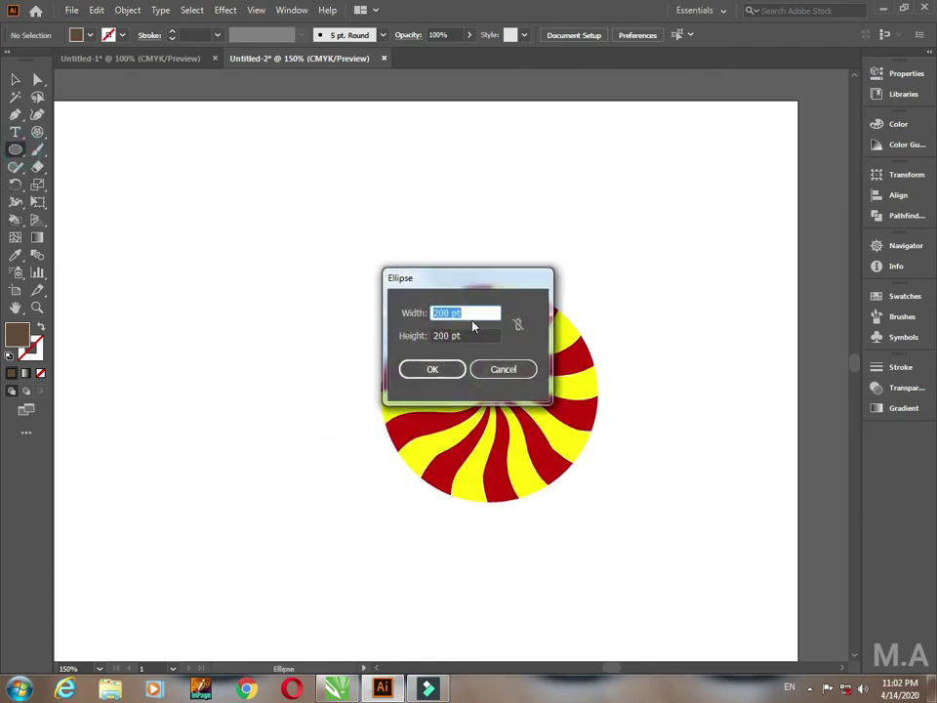
pyautogui.click(435, 370)
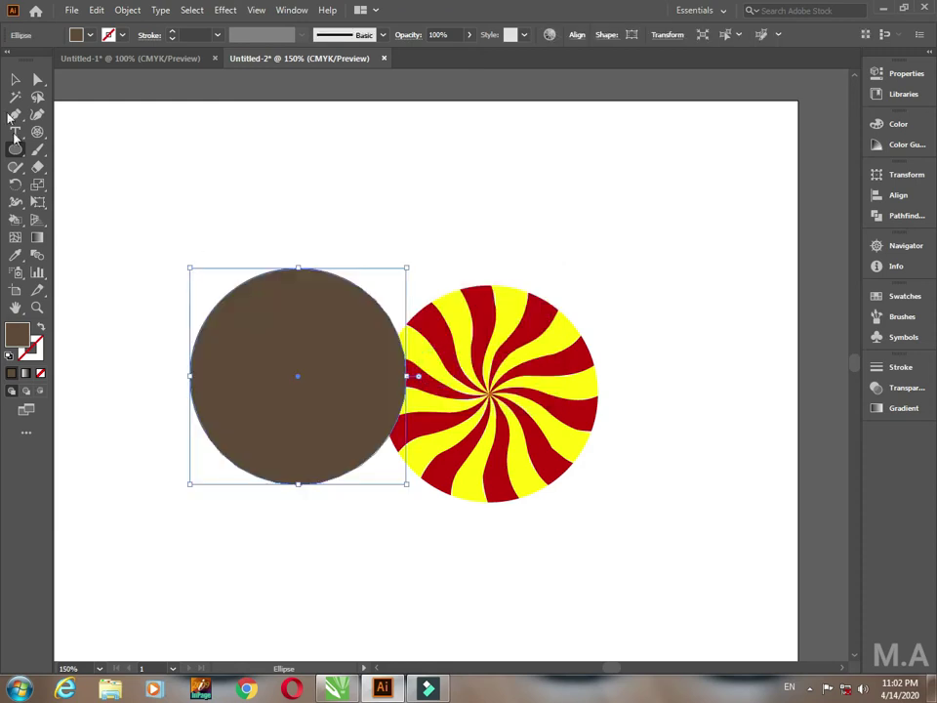
pyautogui.click(15, 80)
pyautogui.moveTo(247, 335); pyautogui.dragTo(185, 328)
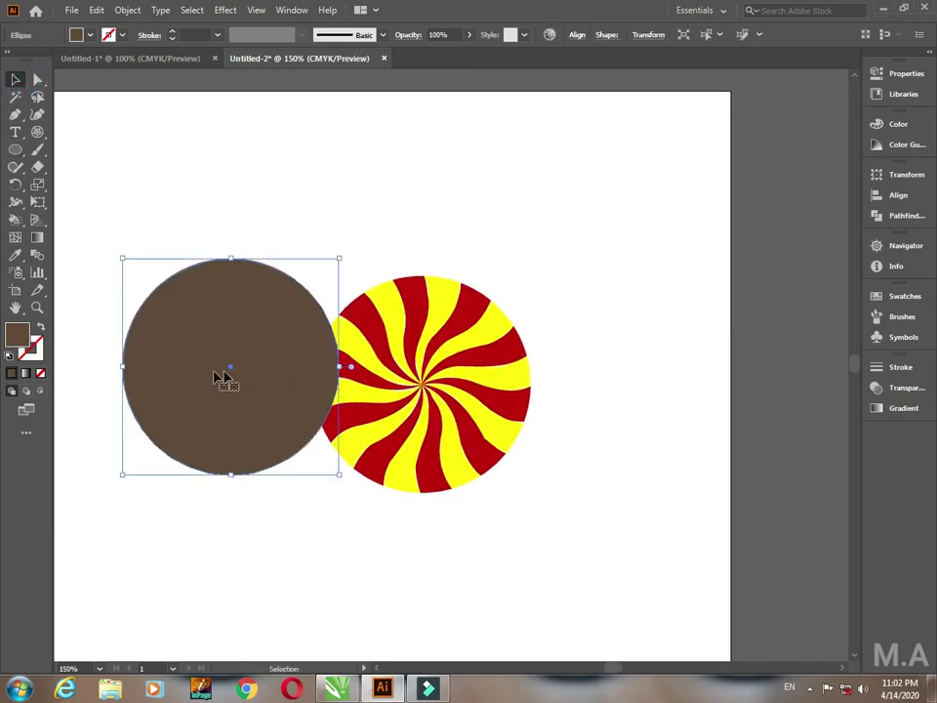
pyautogui.moveTo(235, 368)
pyautogui.mouseDown()
pyautogui.moveTo(380, 387)
pyautogui.moveTo(372, 387)
pyautogui.mouseUp()
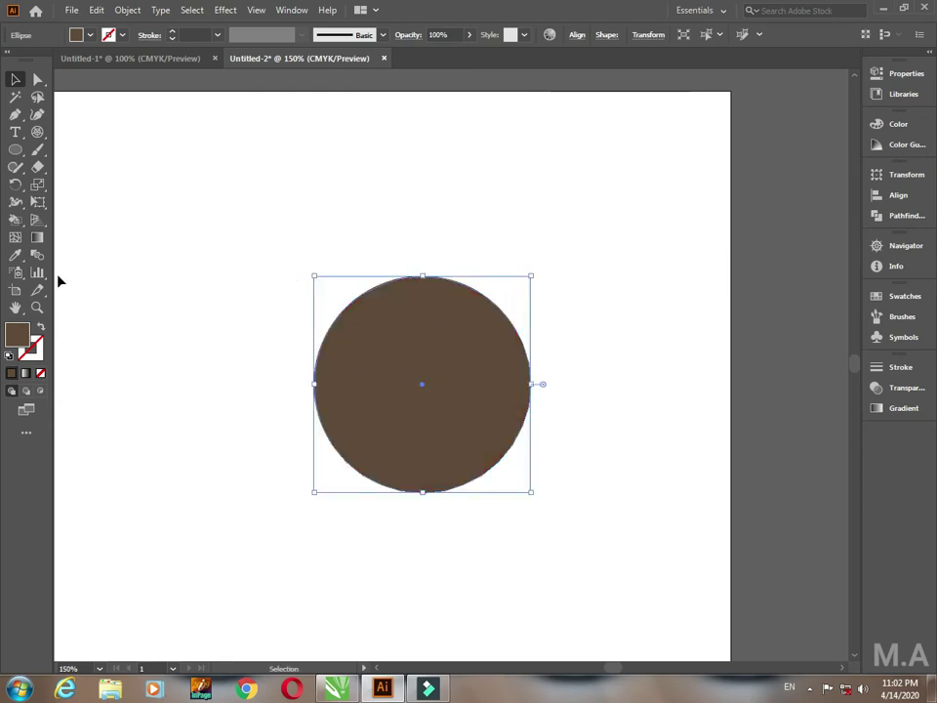
pyautogui.click(38, 238)
# - Give the circle a radial white-to-black gradient, dragging the white stop and midpoint outward
pyautogui.click(896, 409)
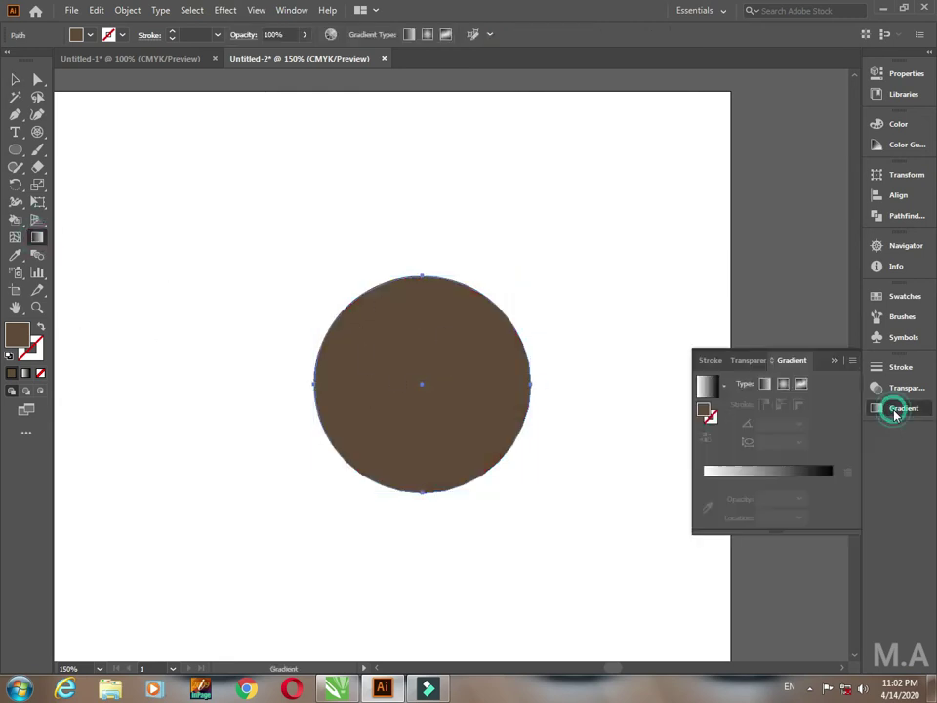
pyautogui.click(781, 384)
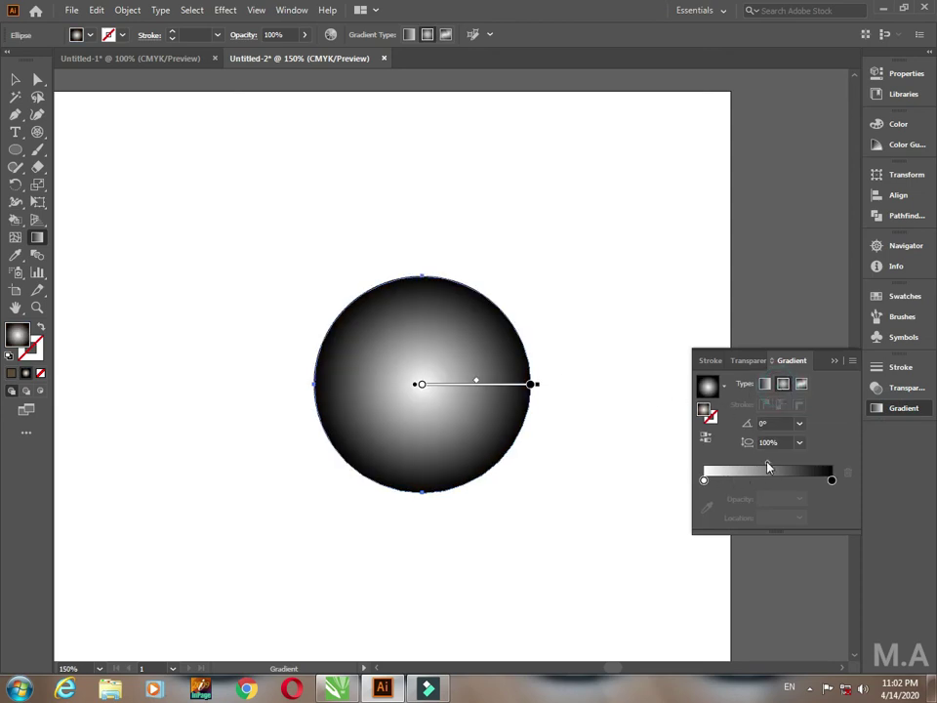
pyautogui.moveTo(767, 465); pyautogui.dragTo(793, 462)
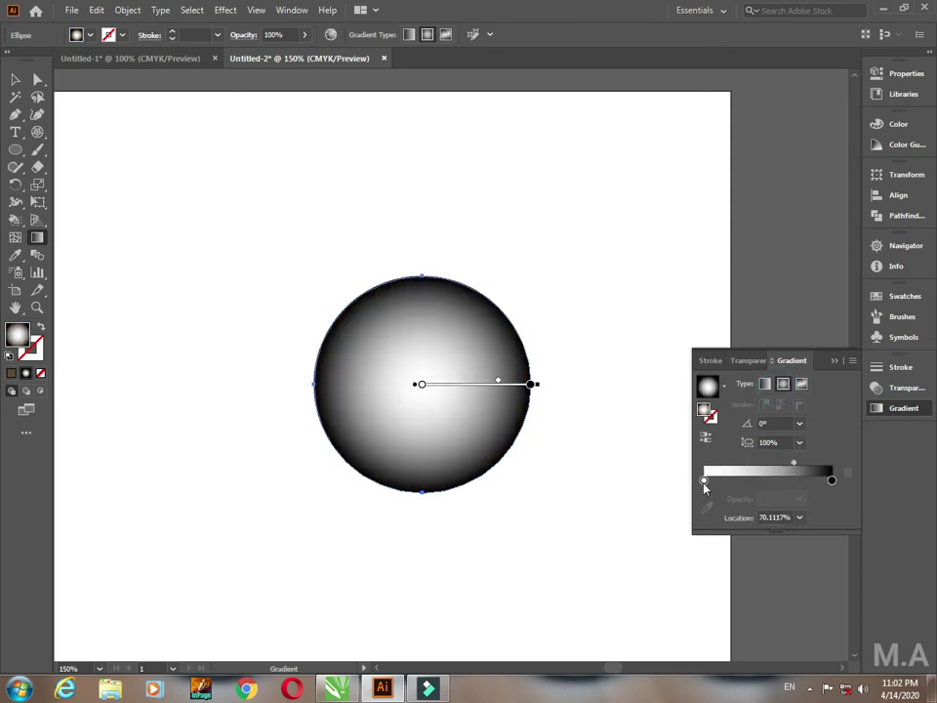
pyautogui.moveTo(704, 480)
pyautogui.mouseDown()
pyautogui.moveTo(750, 480)
pyautogui.moveTo(737, 480)
pyautogui.mouseUp()
pyautogui.moveTo(802, 465); pyautogui.dragTo(806, 463)
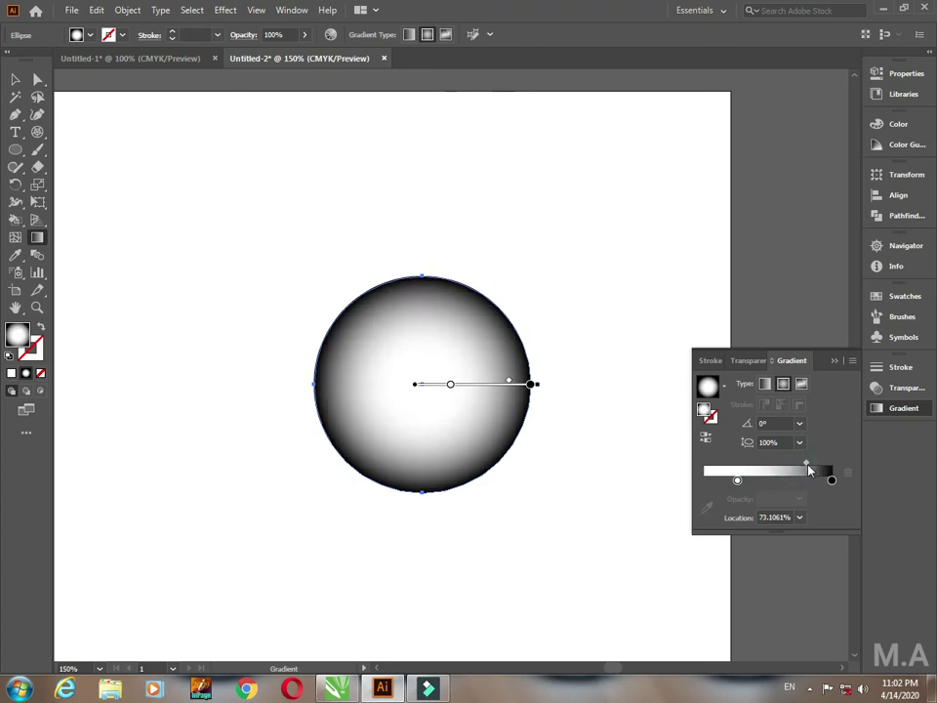
# - Set the gradient circle's blending mode to Multiply in the Transparency panel
pyautogui.click(903, 390)
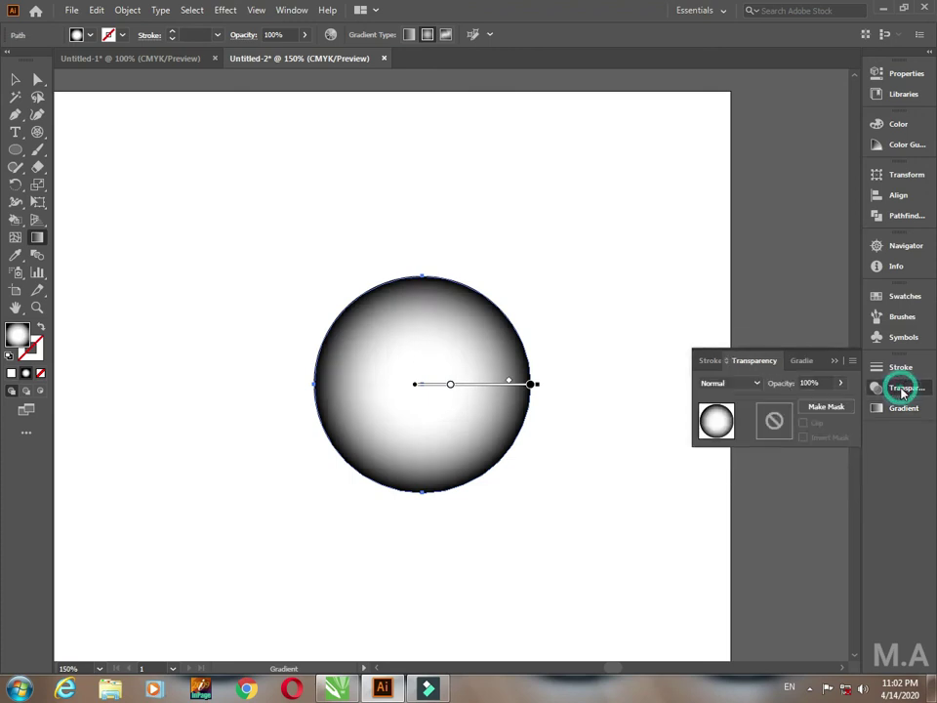
pyautogui.click(724, 384)
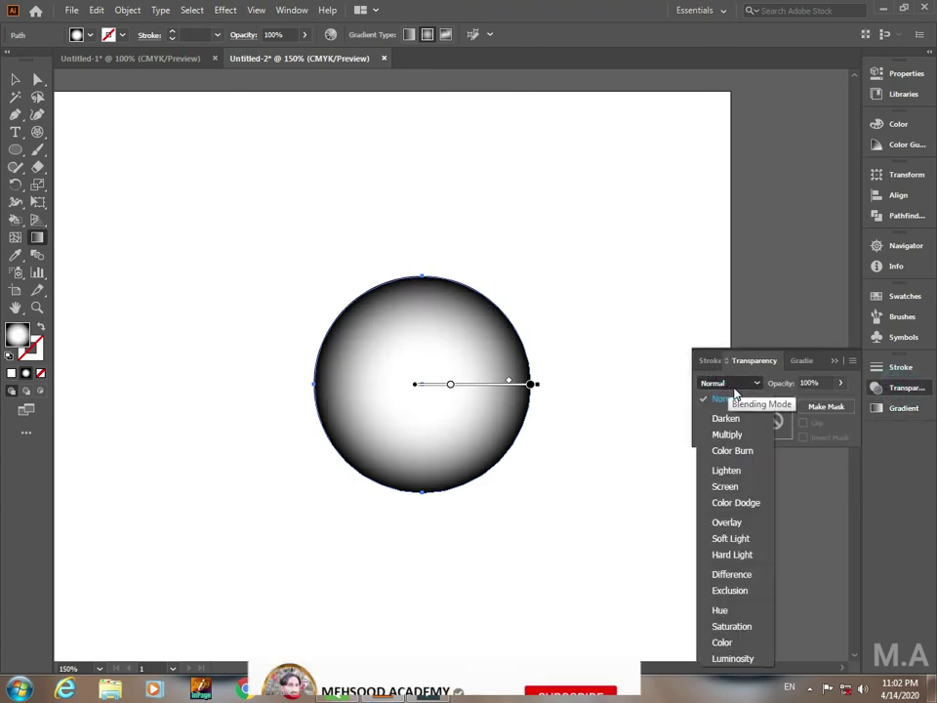
pyautogui.click(737, 379)
pyautogui.press('v')
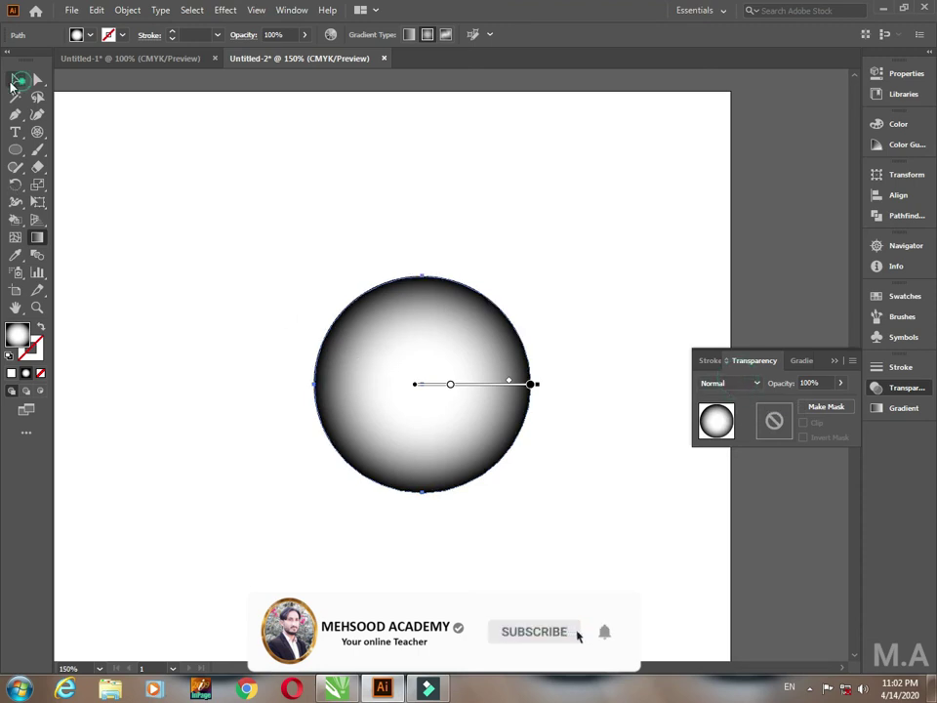
pyautogui.click(721, 384)
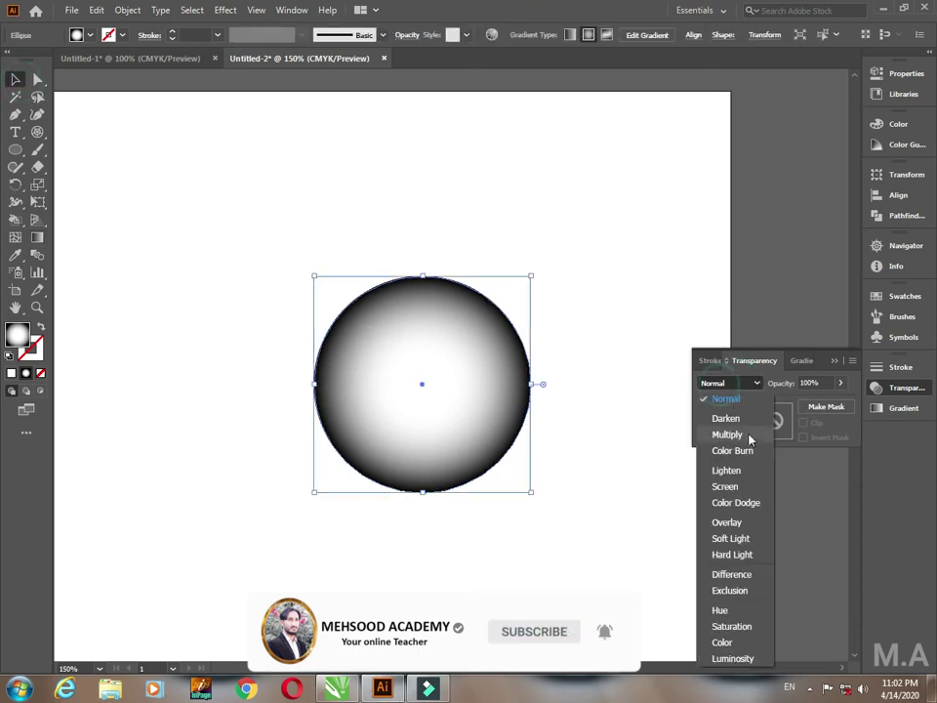
pyautogui.click(736, 434)
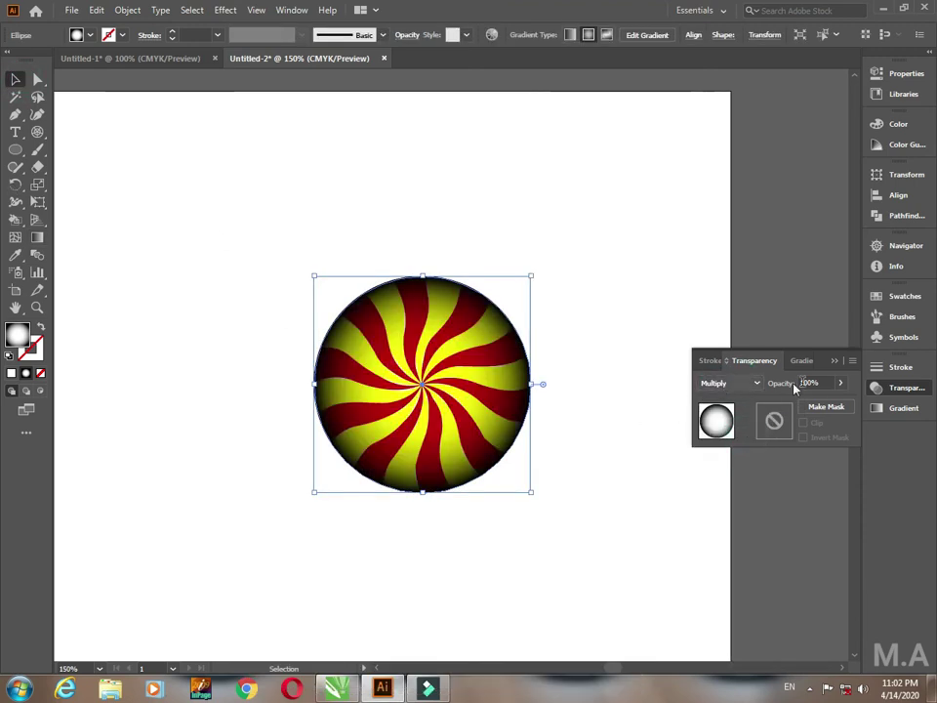
# - Lower the gradient circle's opacity to 42%
pyautogui.click(839, 383)
pyautogui.moveTo(835, 403); pyautogui.dragTo(776, 405)
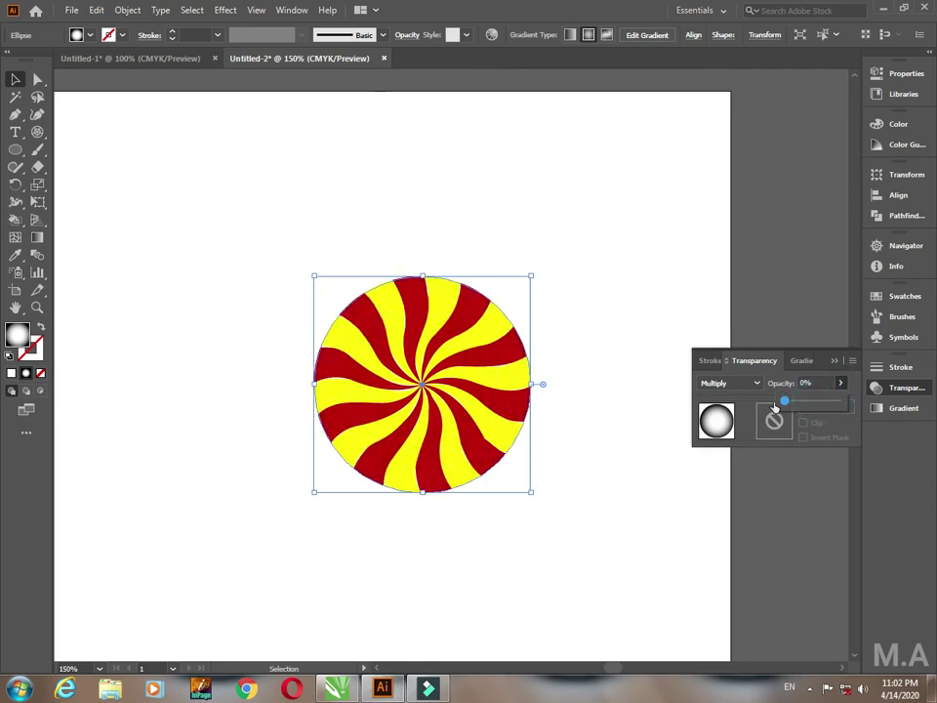
pyautogui.click(774, 403)
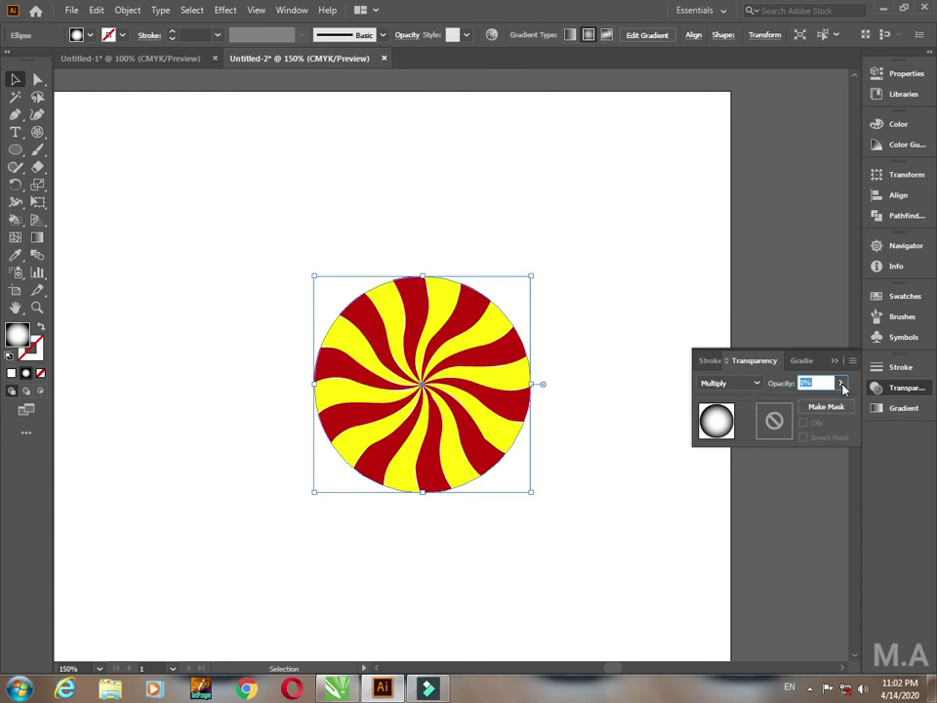
pyautogui.click(840, 383)
pyautogui.click(808, 402)
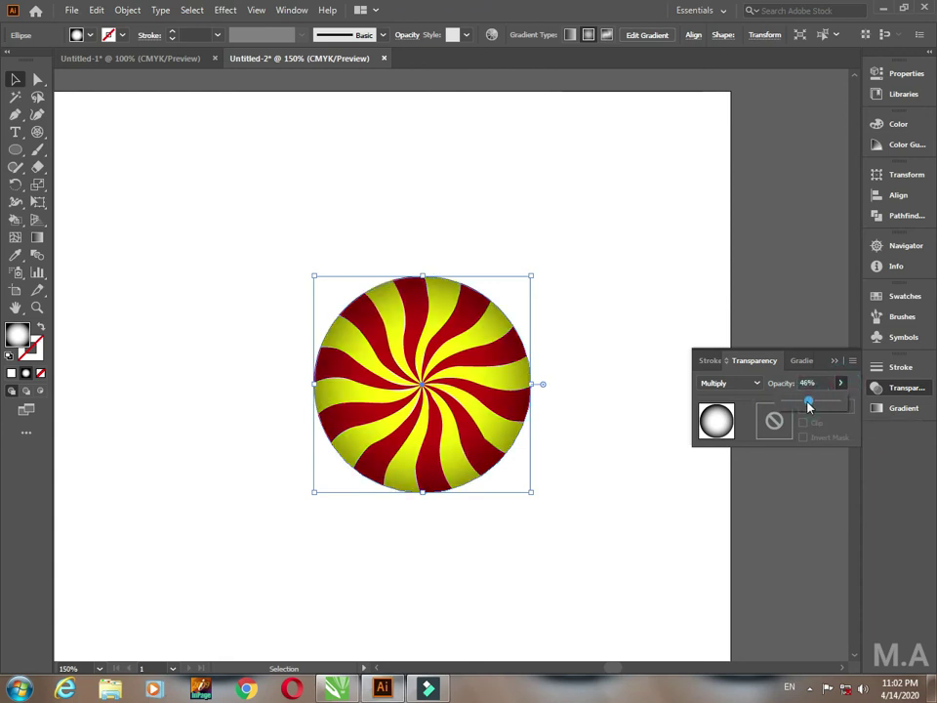
pyautogui.click(806, 404)
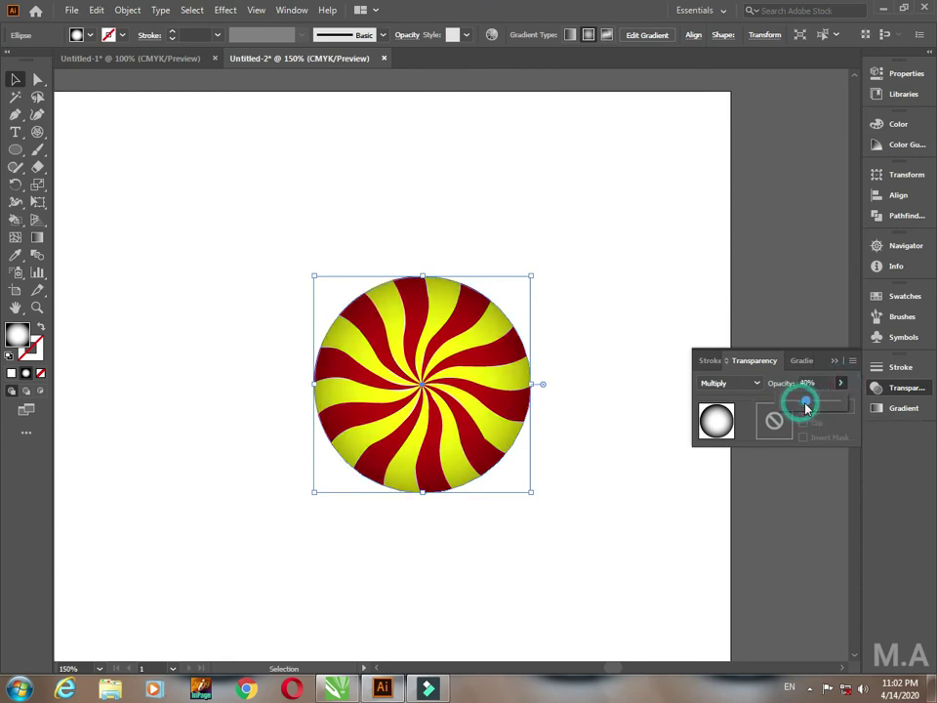
pyautogui.click(834, 363)
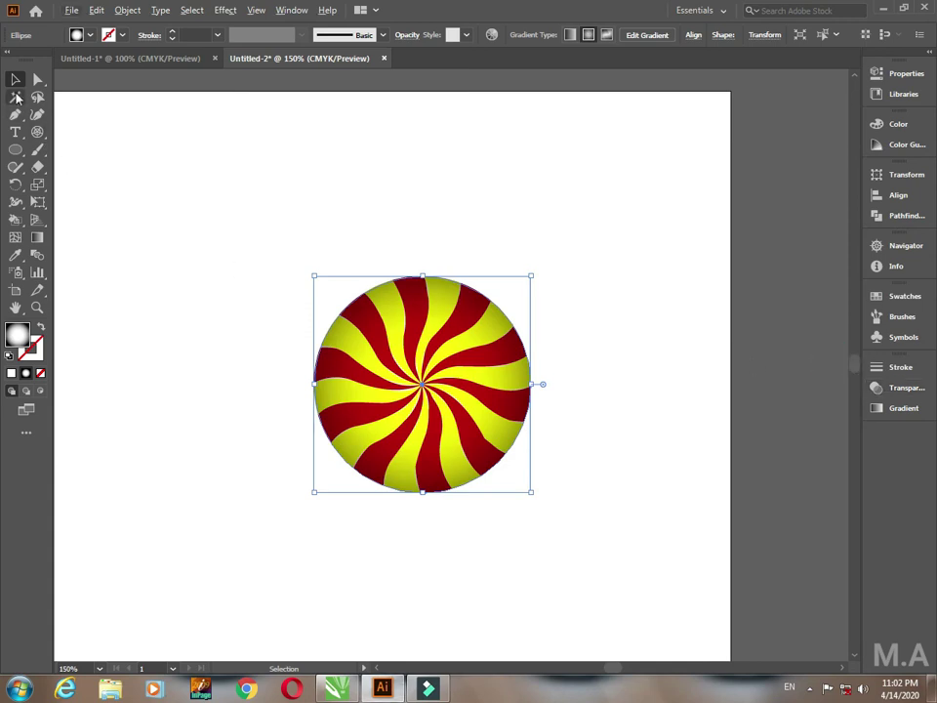
# - Select the whole shaded candy, move it left, scale it to nearly double size, and deselect
pyautogui.moveTo(205, 270)
pyautogui.mouseDown()
pyautogui.moveTo(361, 247)
pyautogui.moveTo(382, 234)
pyautogui.mouseUp()
pyautogui.moveTo(394, 181); pyautogui.dragTo(760, 498)
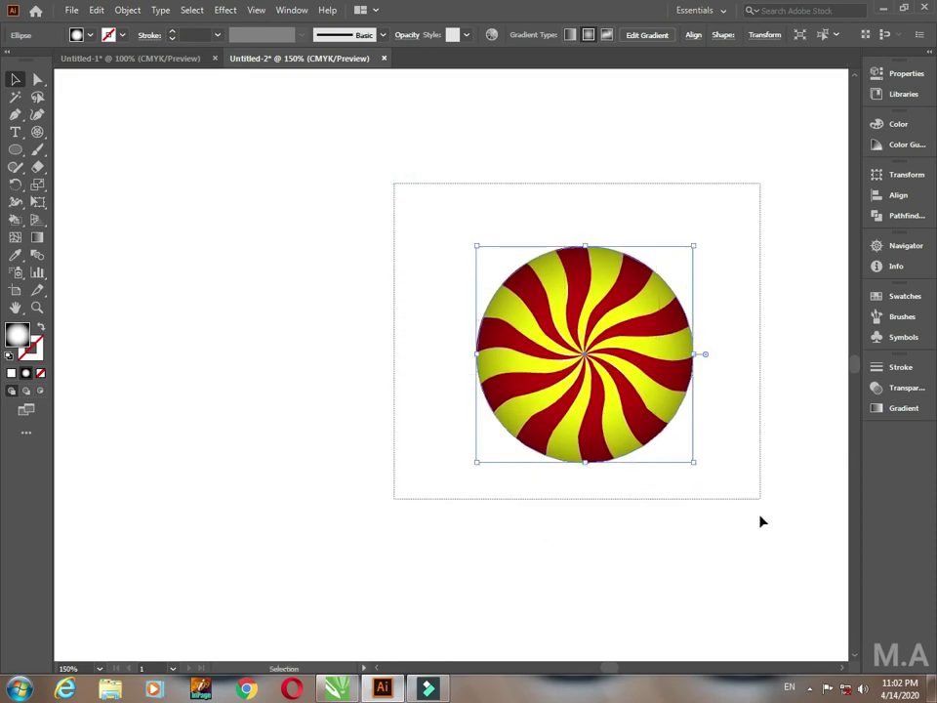
pyautogui.moveTo(621, 415); pyautogui.dragTo(405, 408)
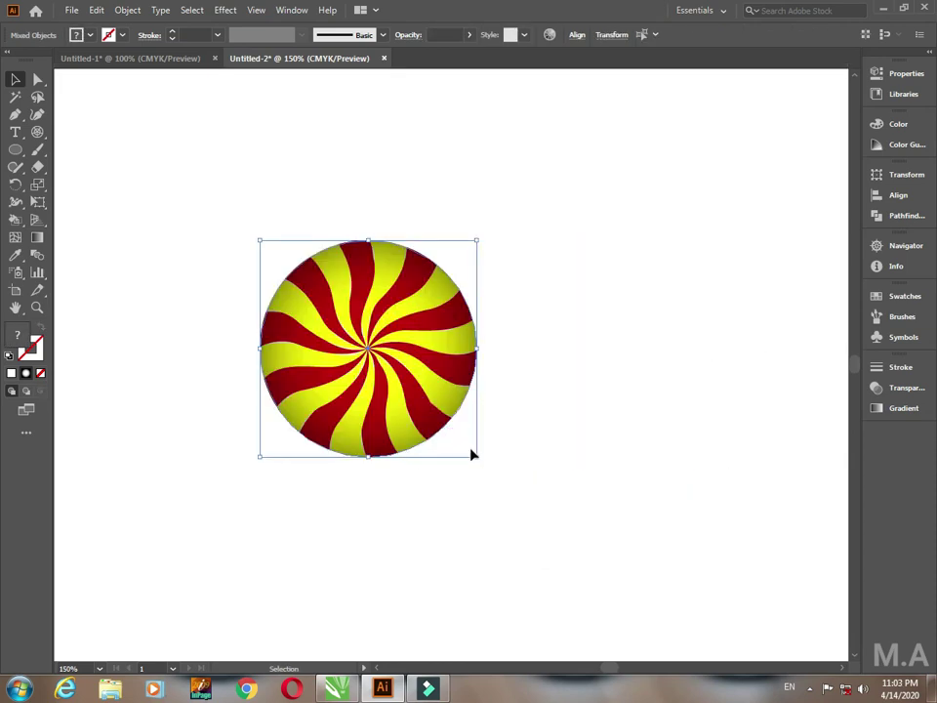
pyautogui.moveTo(478, 457); pyautogui.dragTo(565, 544)
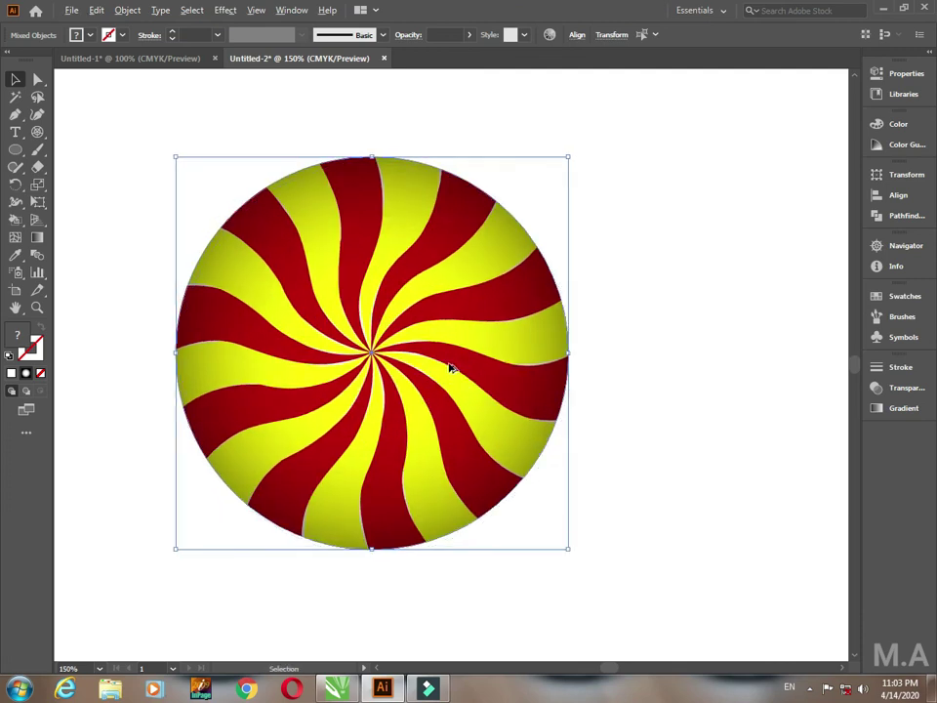
pyautogui.hotkey('ctrl', '-')
pyautogui.click(568, 439)
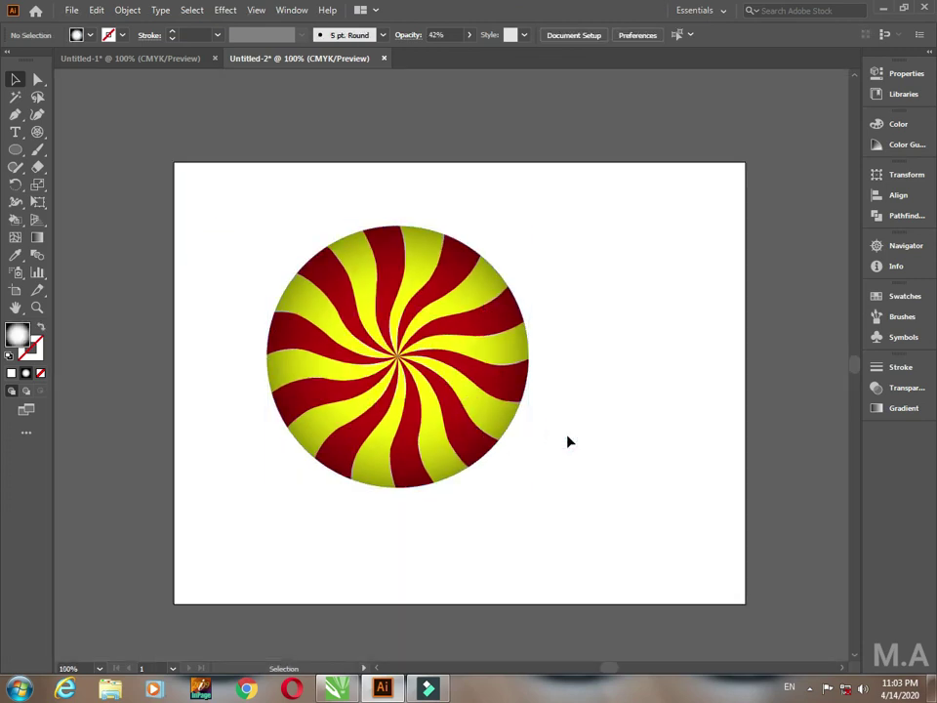